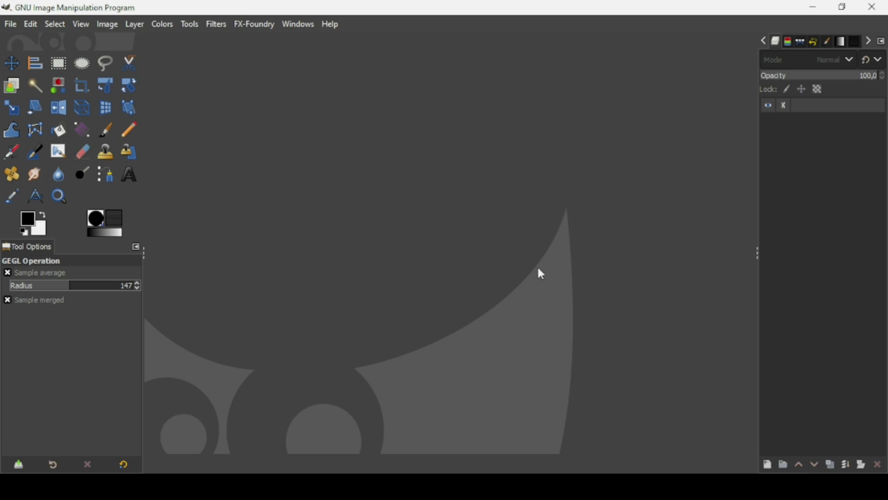
Create a new blank image at the default 1920×1080 pixels
{"action": "left_click", "coordinate": [14, 28]}
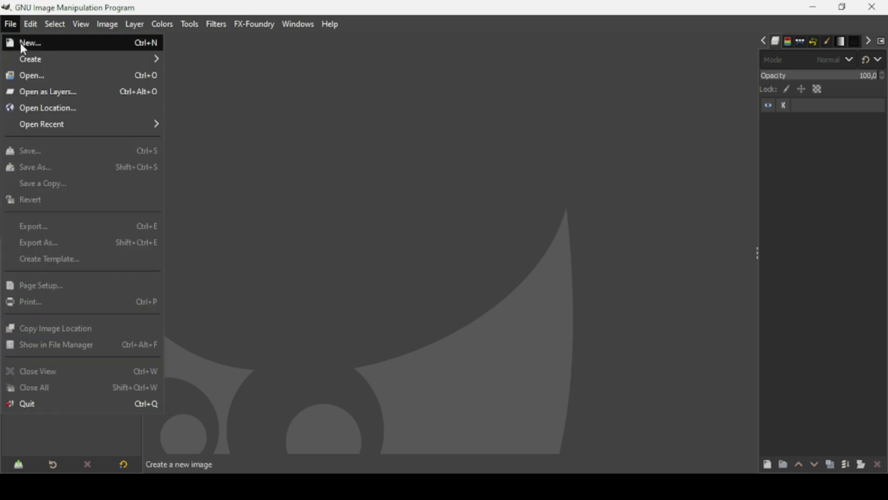
{"action": "left_click", "coordinate": [23, 42]}
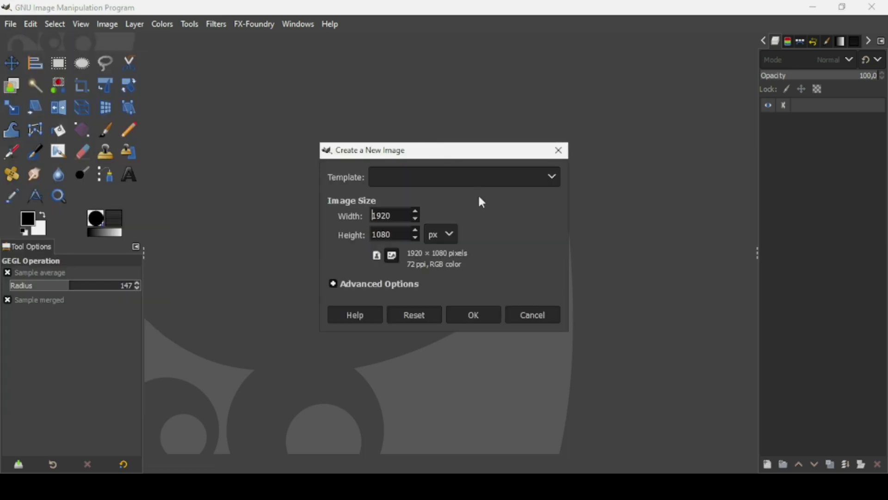
{"action": "left_click", "coordinate": [488, 320]}
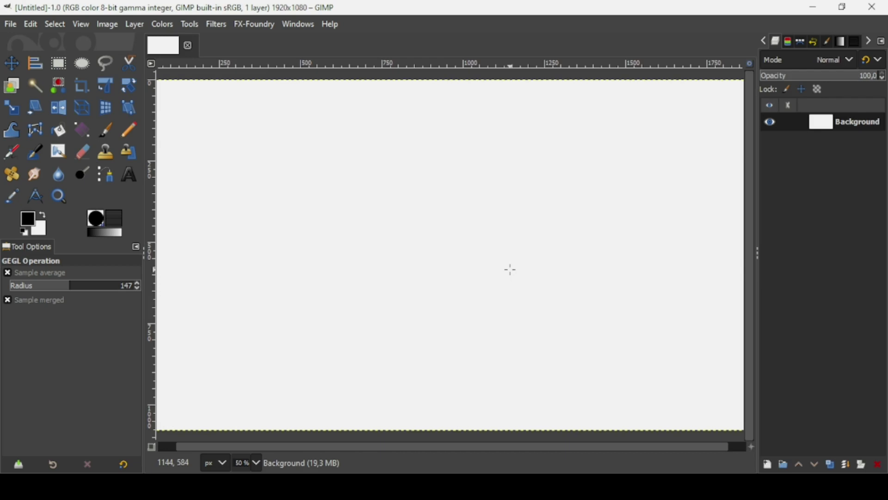
Fill the whole Background layer with the pink foreground colour efb3d0
{"action": "key", "text": "minus"}
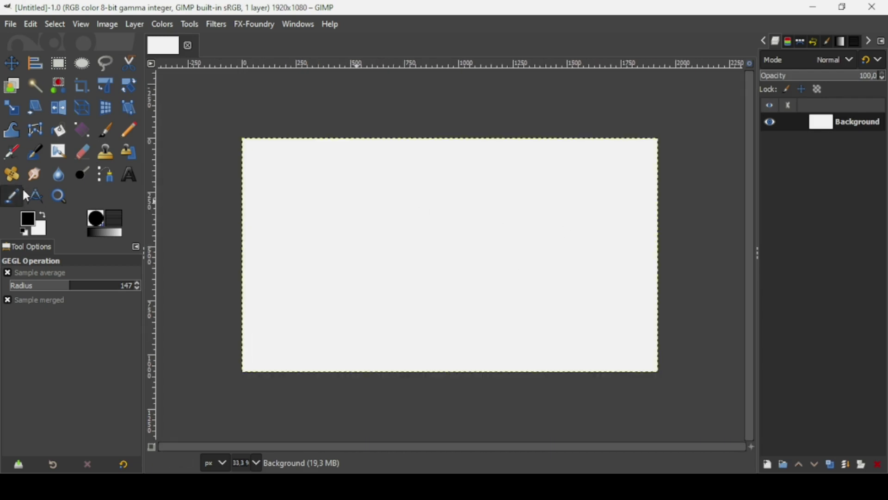
{"action": "left_click", "coordinate": [33, 218]}
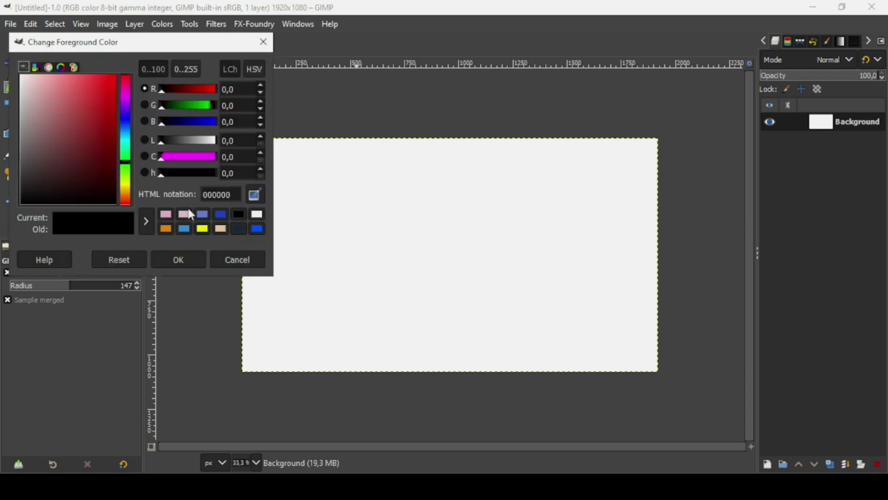
{"action": "left_click", "coordinate": [166, 215]}
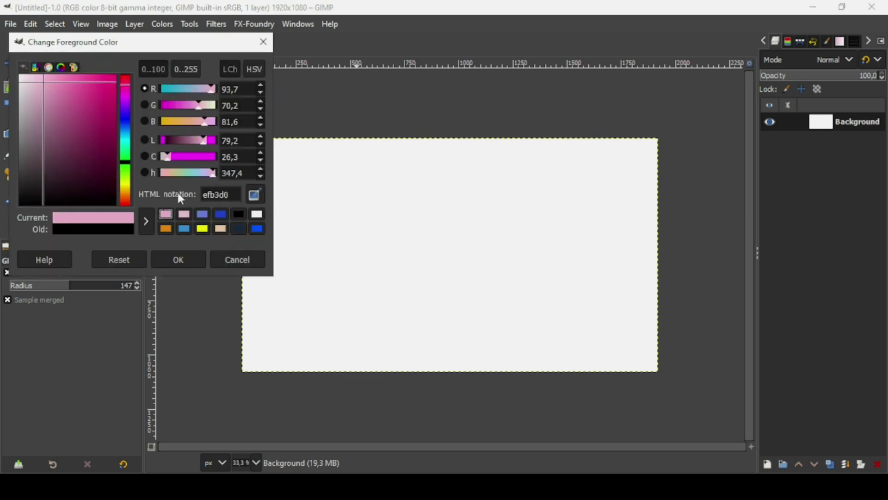
{"action": "left_click", "coordinate": [188, 255]}
{"action": "left_click_drag", "start_coordinate": [37, 221], "coordinate": [441, 198]}
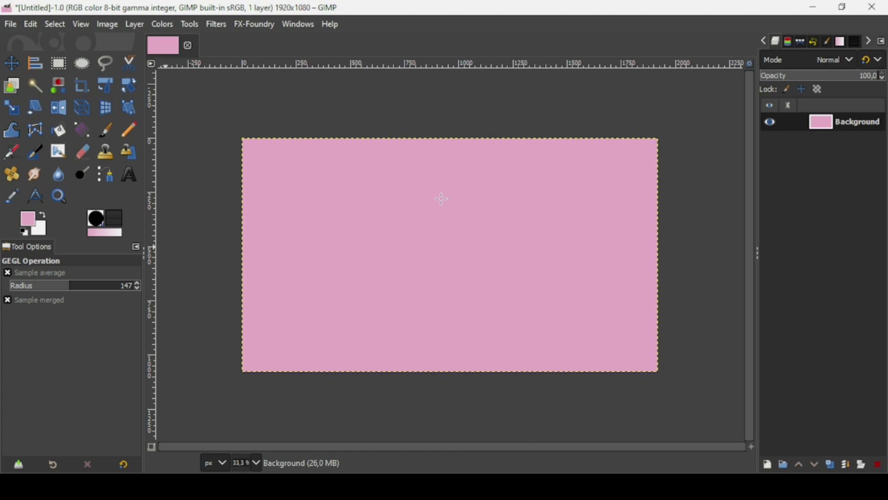
Add a horizontal guide at 50% using New Guide (by Percent)
{"action": "left_click", "coordinate": [116, 30]}
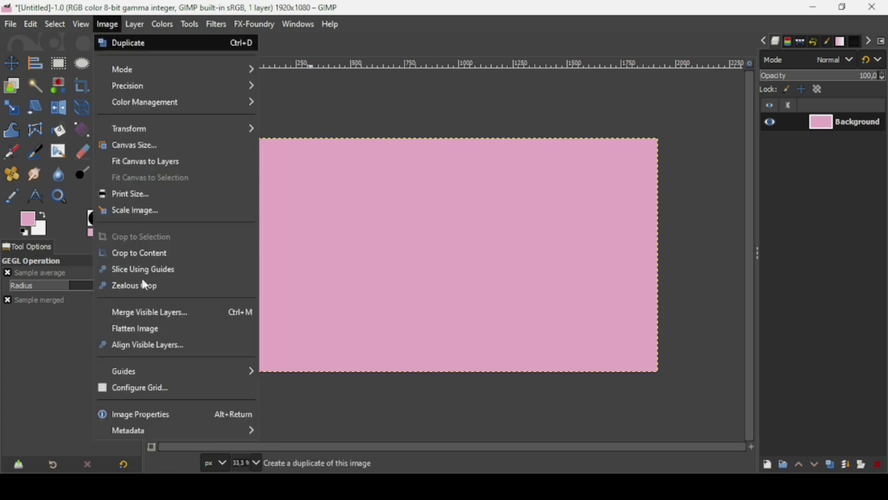
{"action": "mouse_move", "coordinate": [145, 376]}
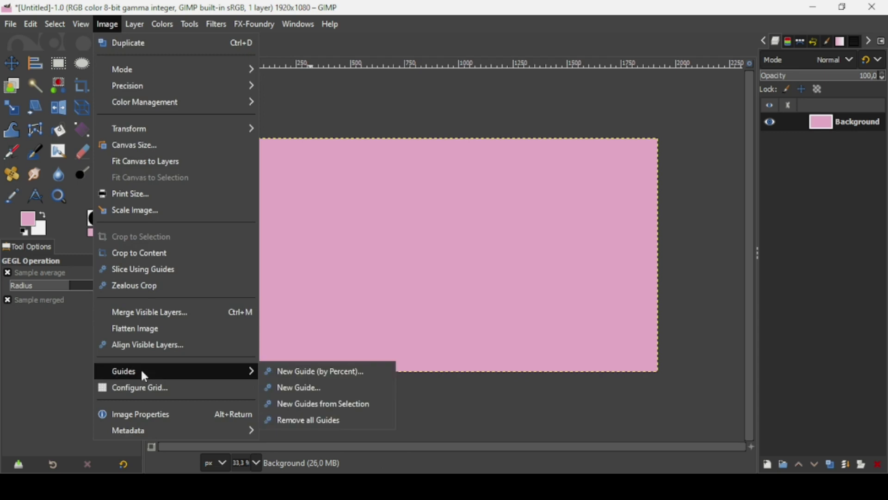
{"action": "left_click", "coordinate": [317, 370]}
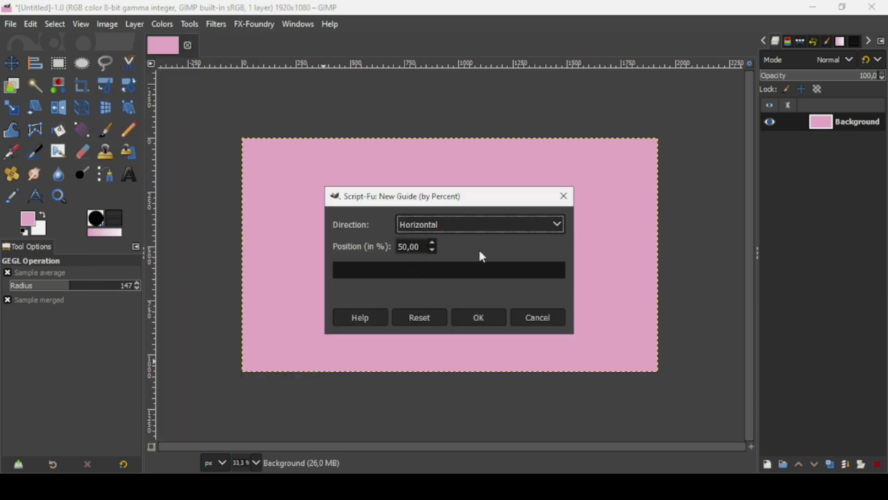
{"action": "left_click", "coordinate": [496, 313]}
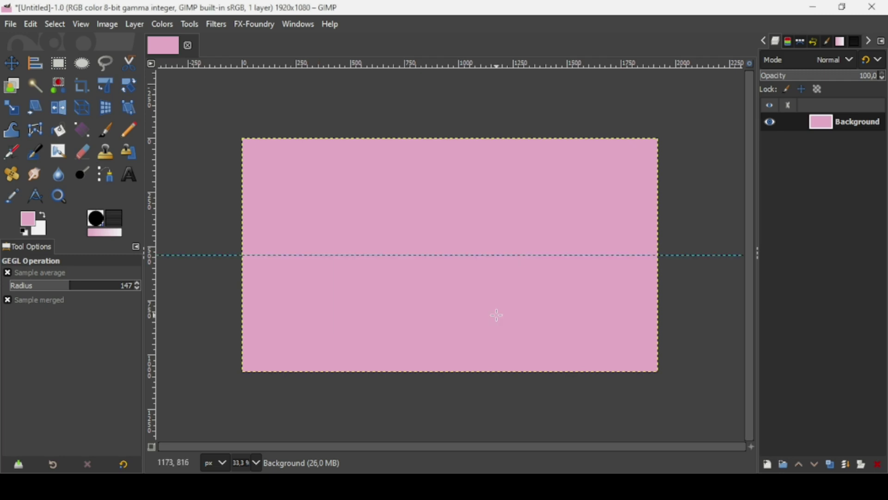
Add a vertical guide at 50% so the guides cross at the canvas centre
{"action": "left_click", "coordinate": [118, 25]}
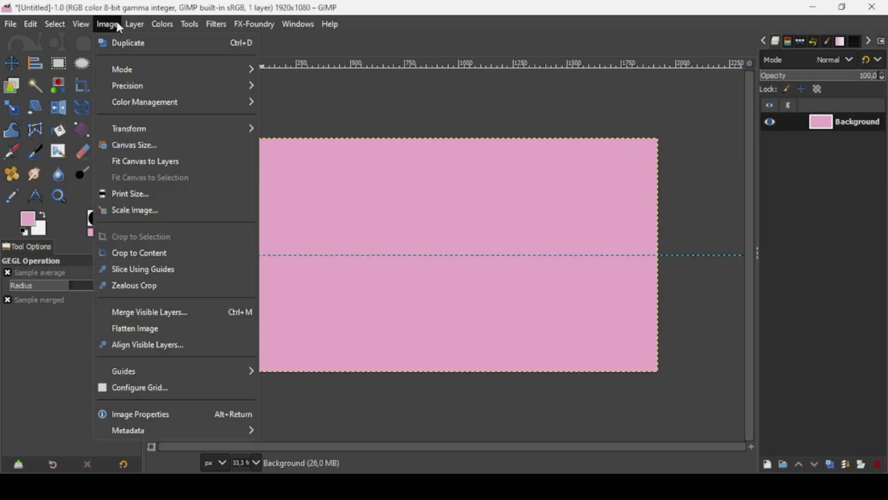
{"action": "mouse_move", "coordinate": [173, 373]}
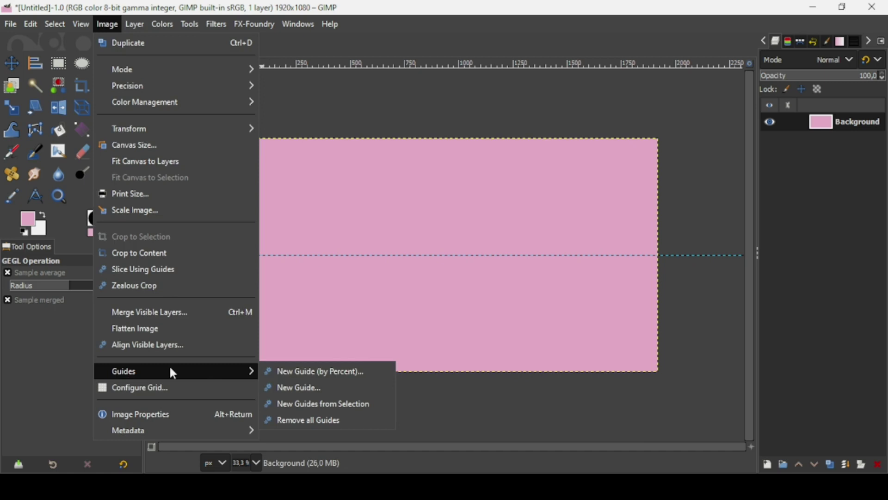
{"action": "left_click", "coordinate": [287, 372]}
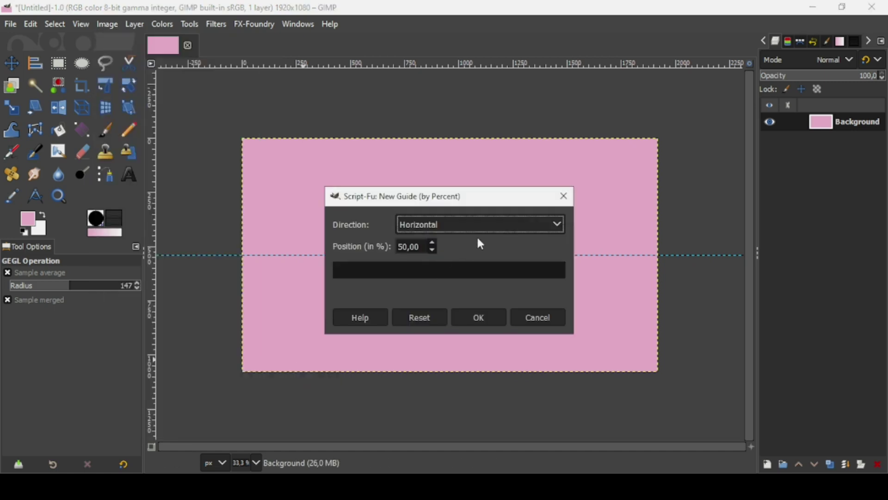
{"action": "left_click", "coordinate": [512, 224]}
{"action": "left_click", "coordinate": [496, 266]}
{"action": "left_click", "coordinate": [486, 320]}
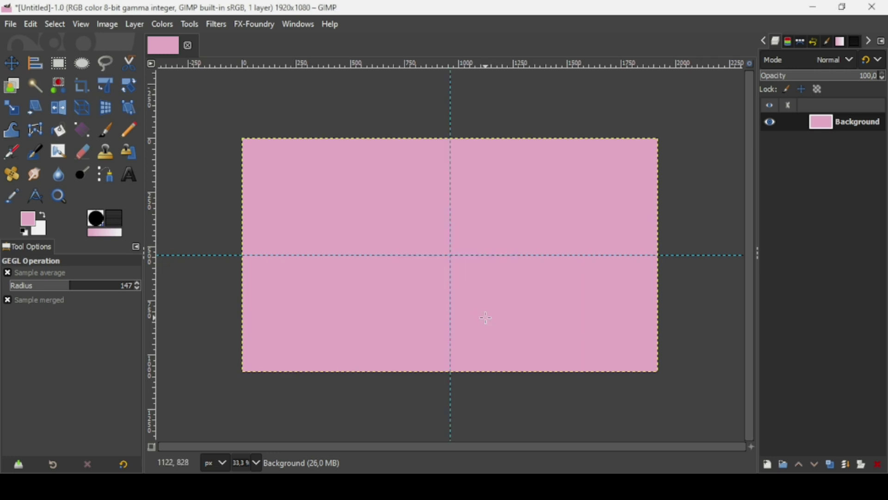
{"action": "key", "text": "alt+Tab"}
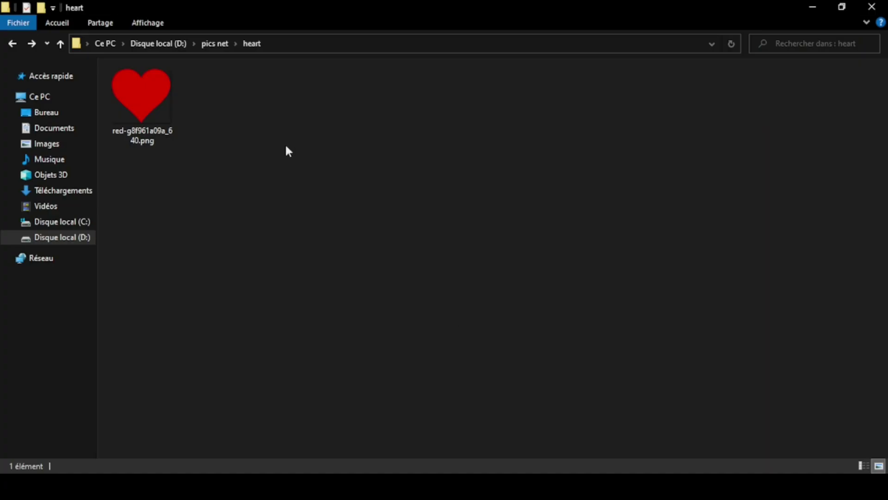
Drag red-g8f961a09a_640.png from the heart folder onto the GIMP canvas as a layer
{"action": "left_click_drag", "start_coordinate": [135, 89], "coordinate": [660, 493]}
{"action": "left_click_drag", "start_coordinate": [661, 458], "coordinate": [523, 199]}
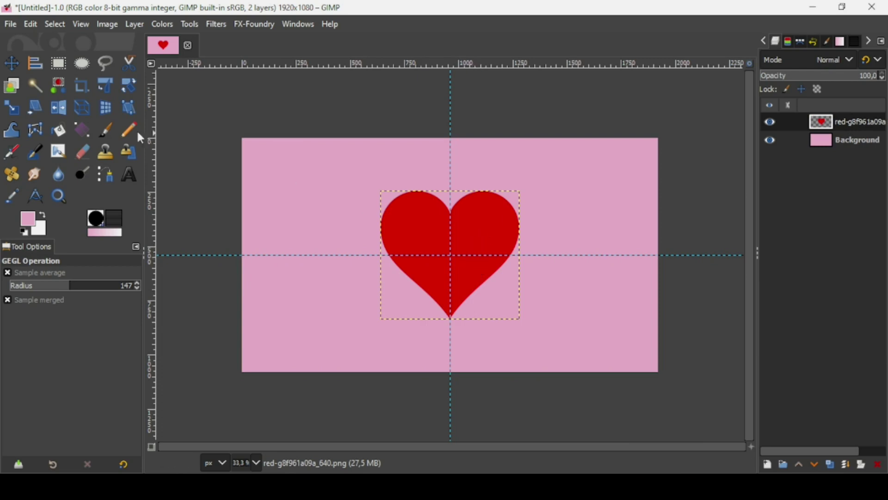
Scale the heart layer to width 640/5, making it 128×118 pixels
{"action": "left_click", "coordinate": [12, 107]}
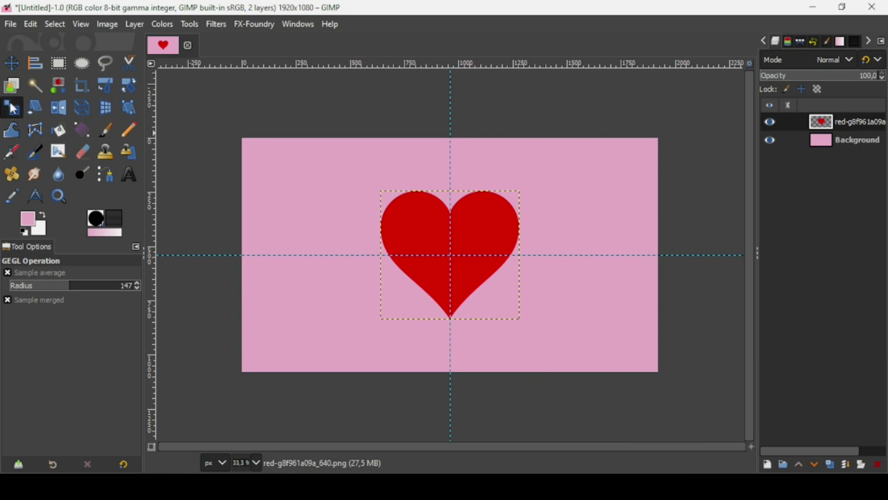
{"action": "left_click", "coordinate": [489, 230]}
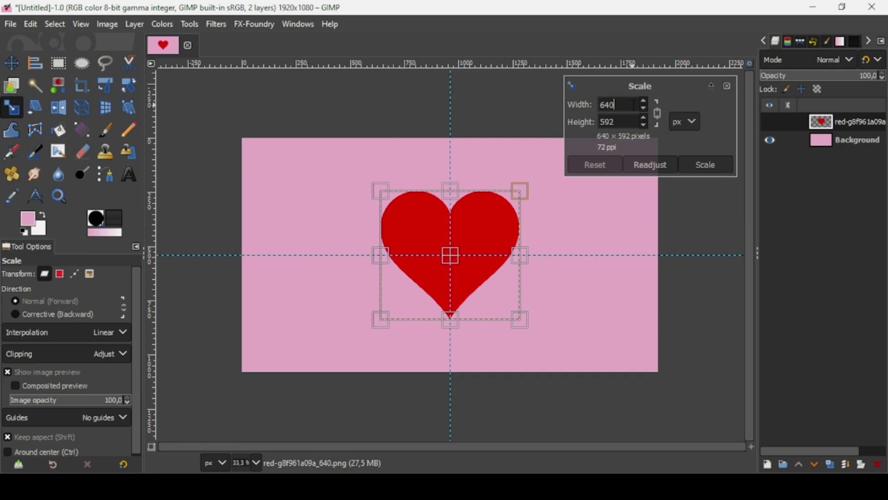
{"action": "type", "text": "/5"}
{"action": "key", "text": "Return"}
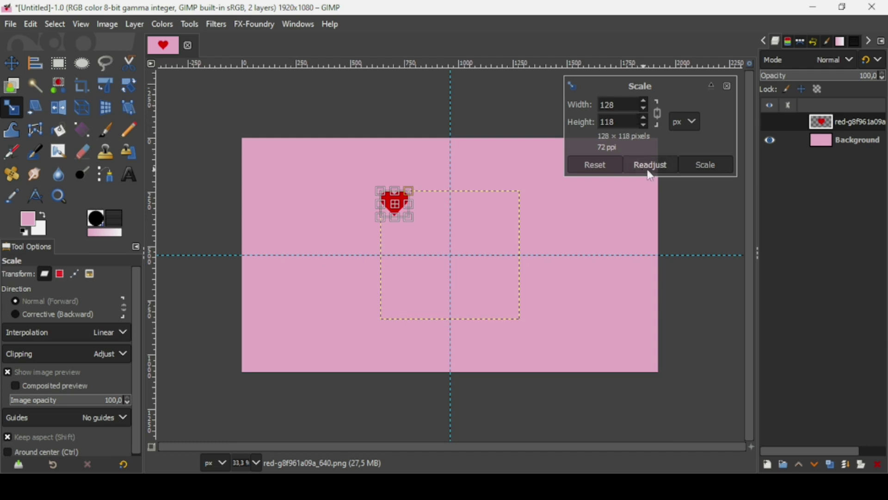
{"action": "left_click", "coordinate": [715, 164]}
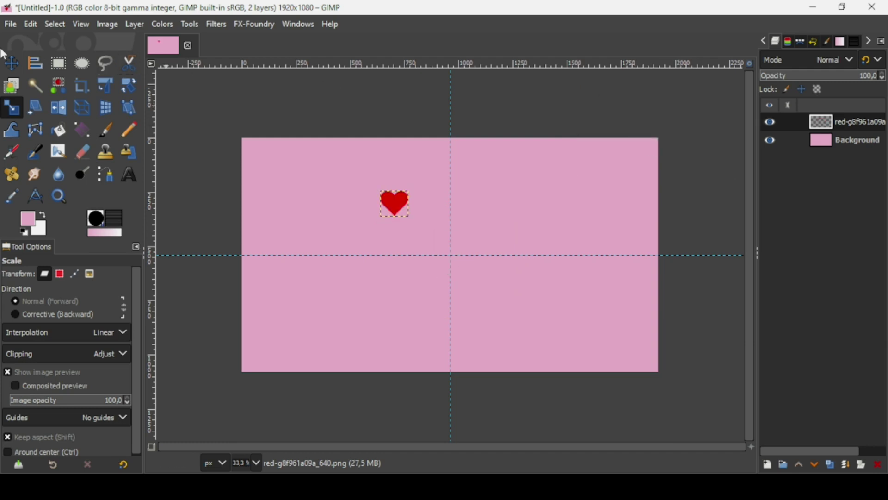
Move the small heart onto the central guide crossing and duplicate its layer
{"action": "left_click", "coordinate": [12, 62]}
{"action": "left_click_drag", "start_coordinate": [406, 215], "coordinate": [463, 265]}
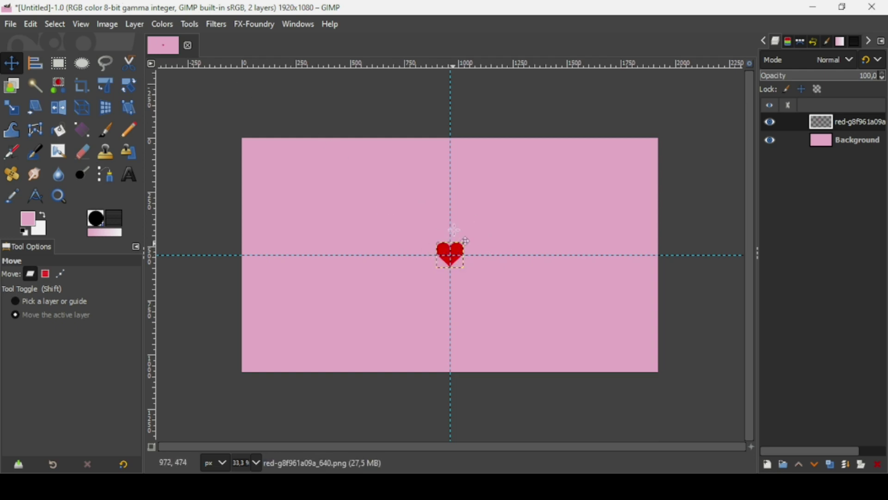
{"action": "left_click", "coordinate": [80, 25]}
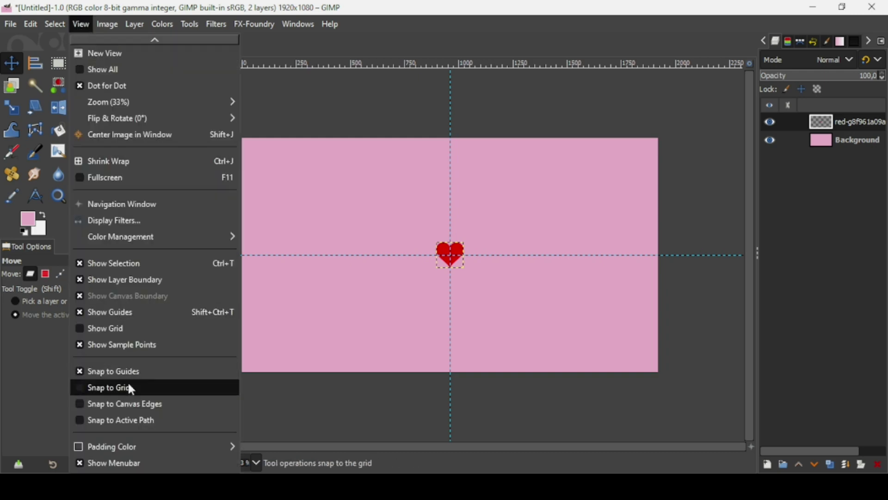
{"action": "left_click", "coordinate": [494, 7]}
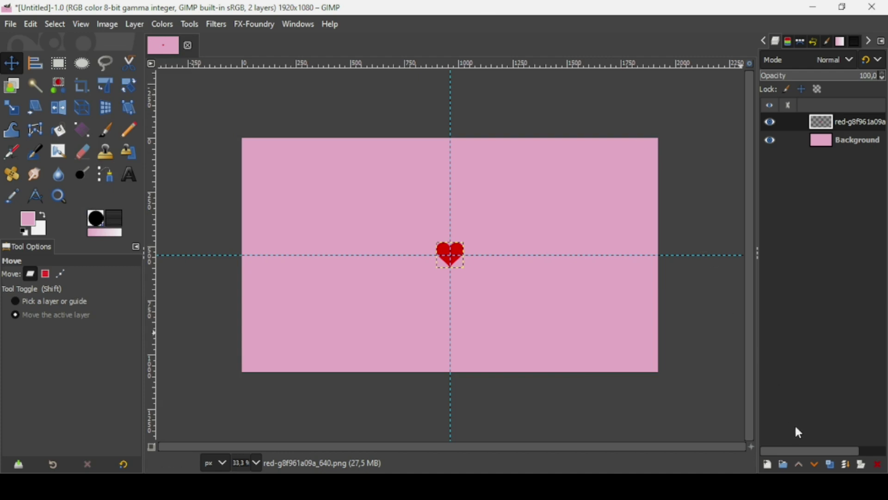
{"action": "left_click", "coordinate": [835, 464]}
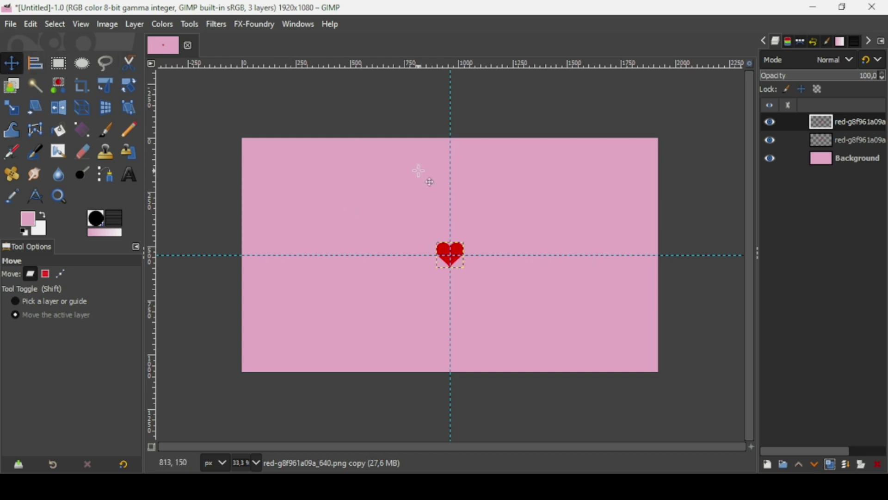
Slide the heart copy right along the horizontal guide and duplicate that layer
{"action": "left_click_drag", "start_coordinate": [452, 258], "coordinate": [535, 272]}
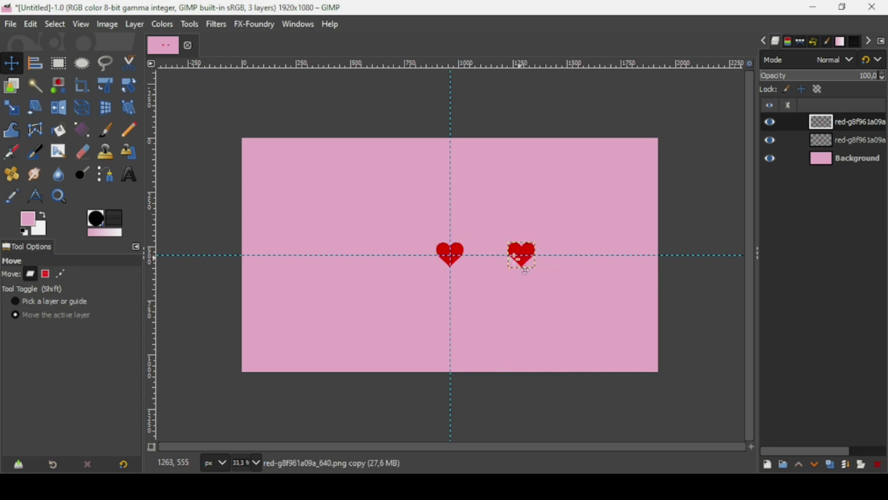
{"action": "left_click", "coordinate": [831, 464]}
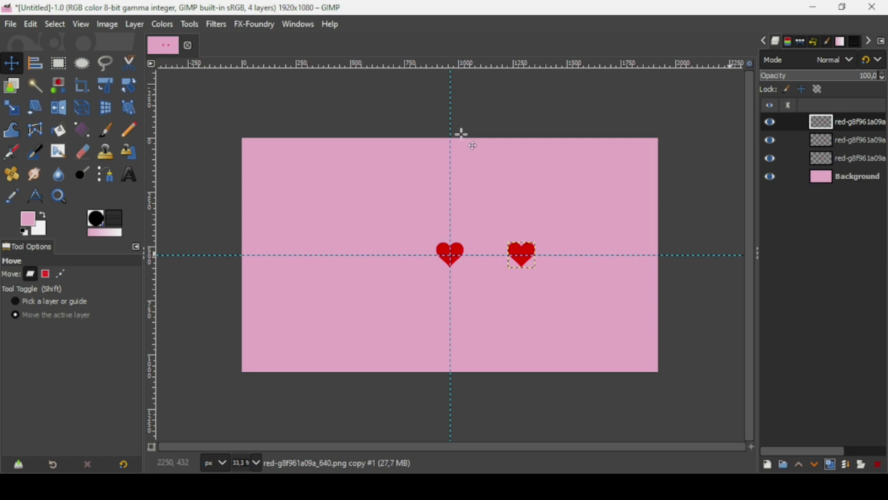
{"action": "left_click", "coordinate": [127, 86]}
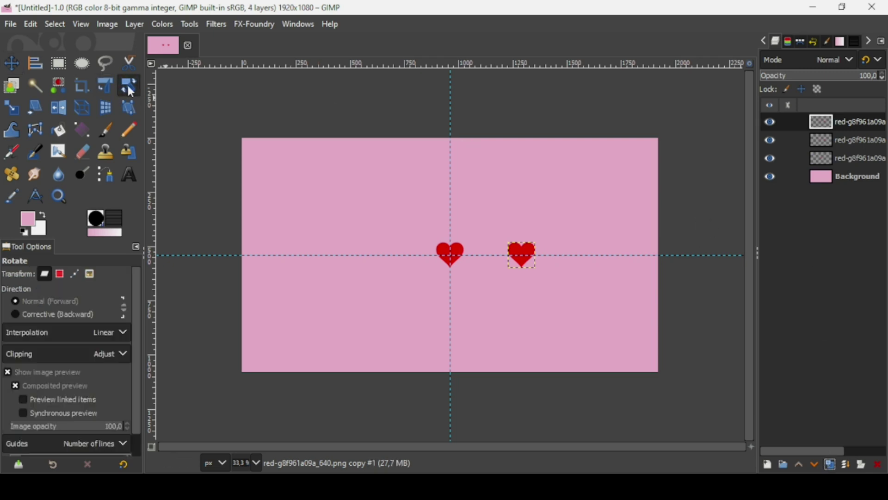
Rotate the newest heart copy 45° around the canvas centre pivot (960, 540)
{"action": "left_click", "coordinate": [527, 257]}
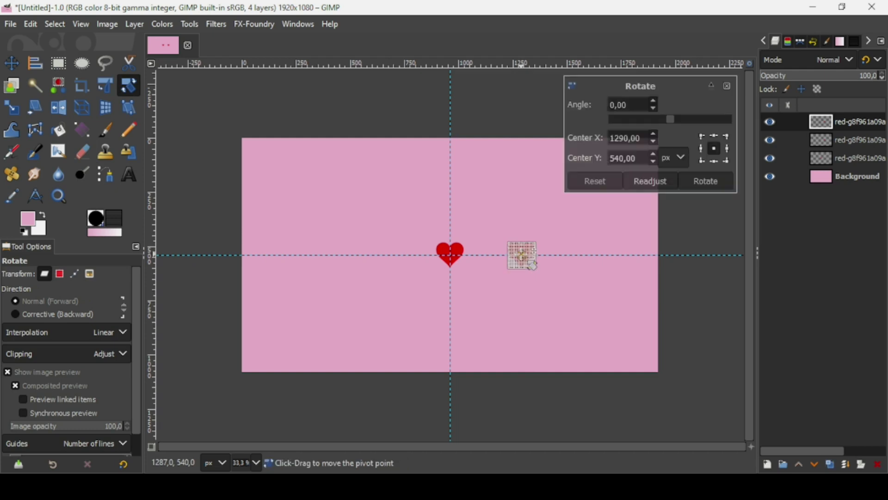
{"action": "scroll", "coordinate": [523, 256], "scroll_direction": "up", "scroll_amount": 3}
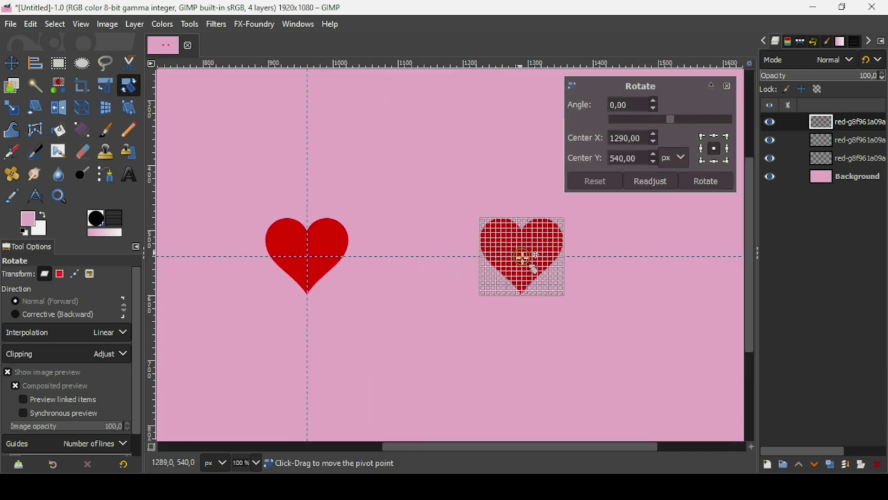
{"action": "left_click_drag", "start_coordinate": [523, 257], "coordinate": [309, 258]}
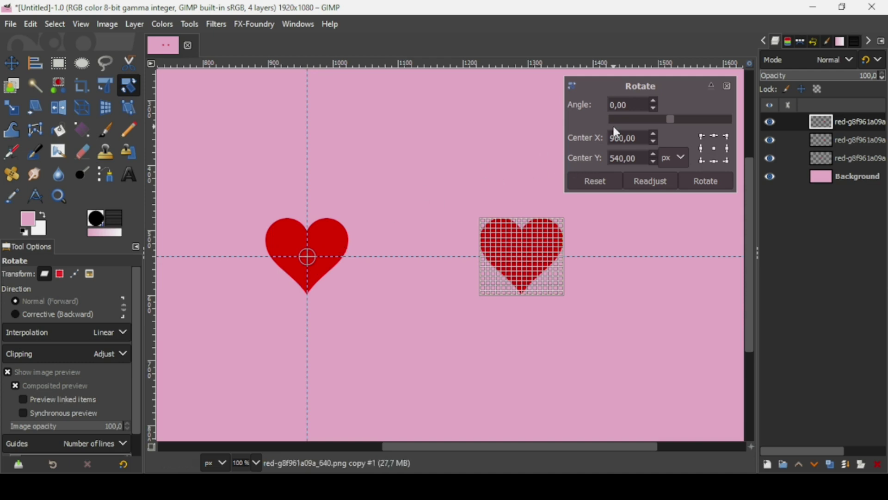
{"action": "triple_click", "coordinate": [646, 104]}
{"action": "type", "text": "45"}
{"action": "key", "text": "Return"}
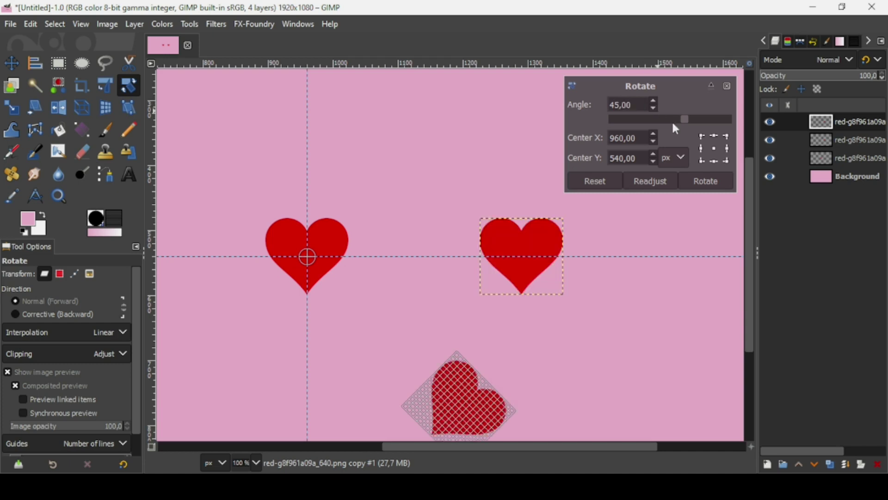
{"action": "left_click", "coordinate": [706, 181]}
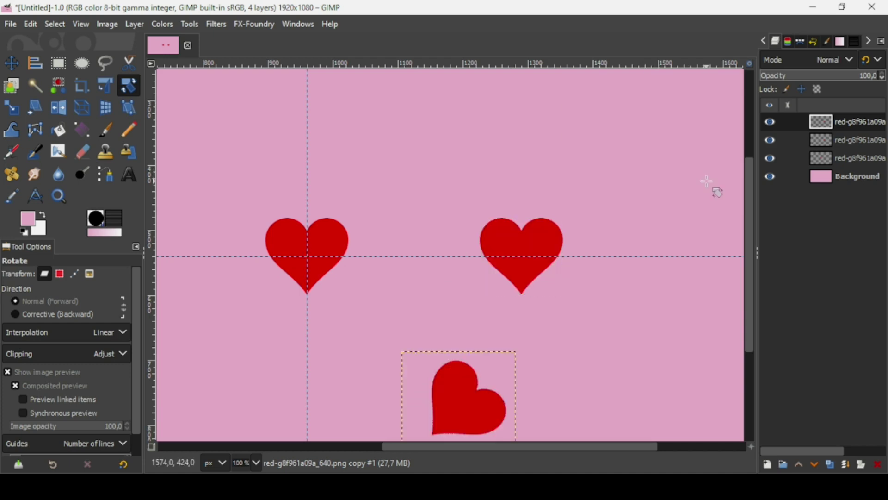
{"action": "scroll", "coordinate": [487, 304], "scroll_direction": "down", "scroll_amount": 2}
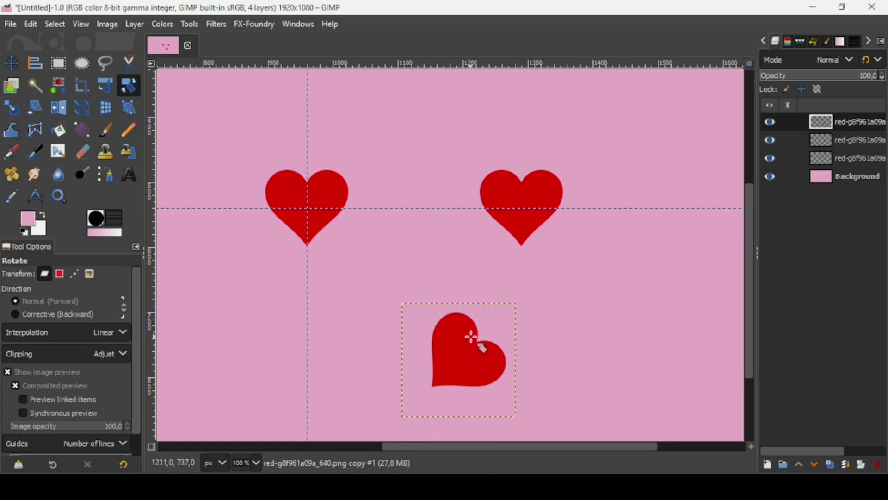
Rotate the tilted lower-right heart −45° about its own centre to stand upright
{"action": "left_click", "coordinate": [477, 352]}
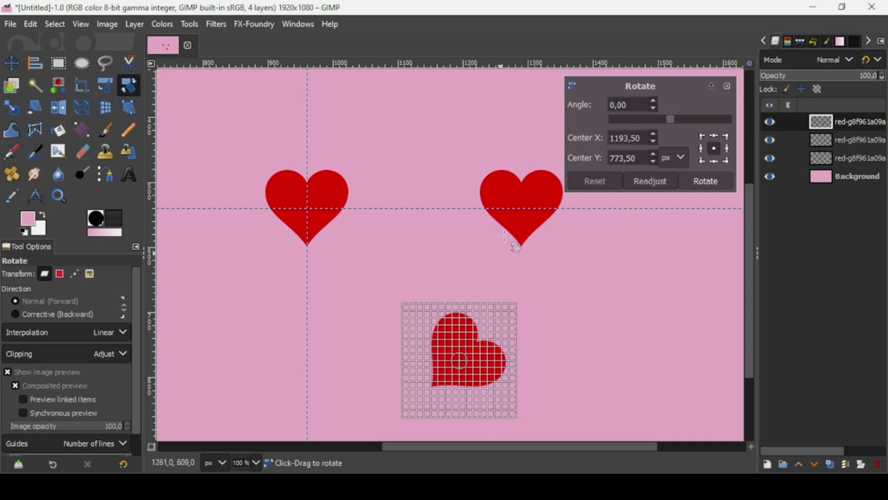
{"action": "left_click_drag", "start_coordinate": [635, 106], "coordinate": [576, 99]}
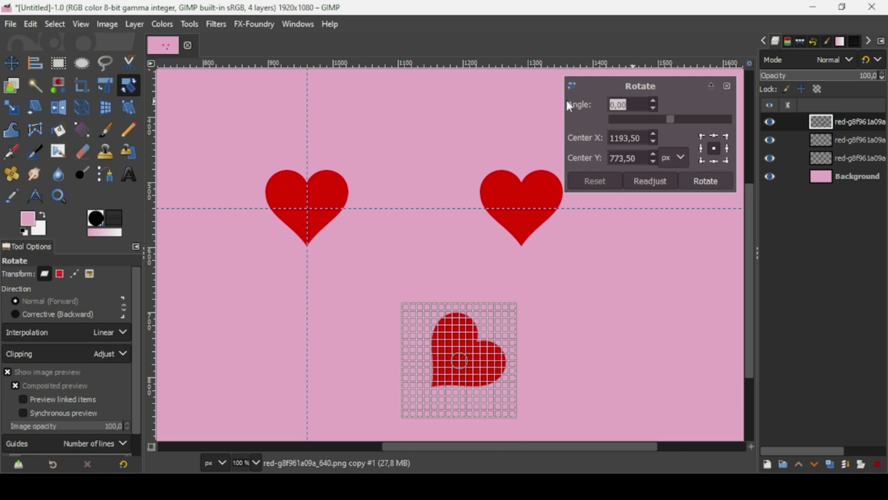
{"action": "type", "text": "-45"}
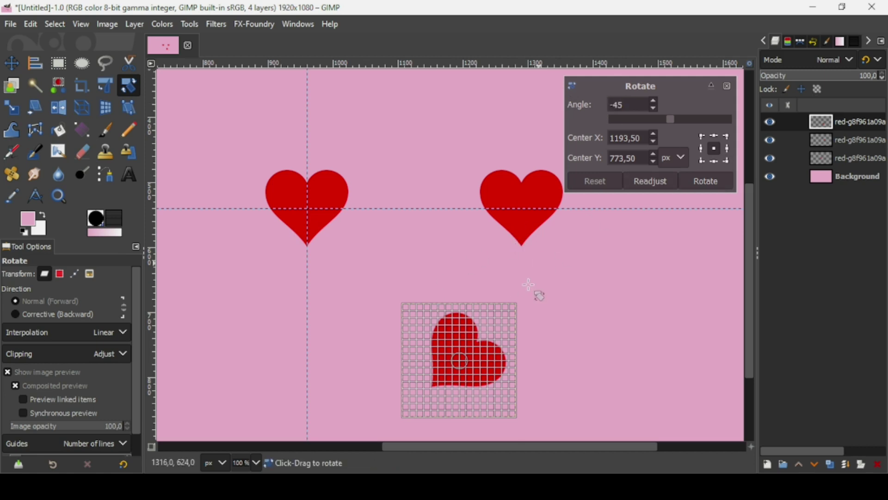
{"action": "key", "text": "Return"}
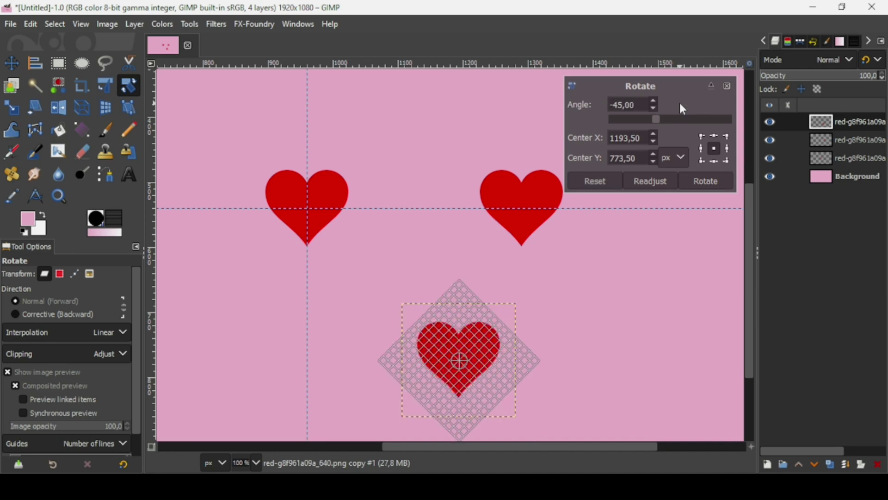
{"action": "left_click", "coordinate": [707, 181]}
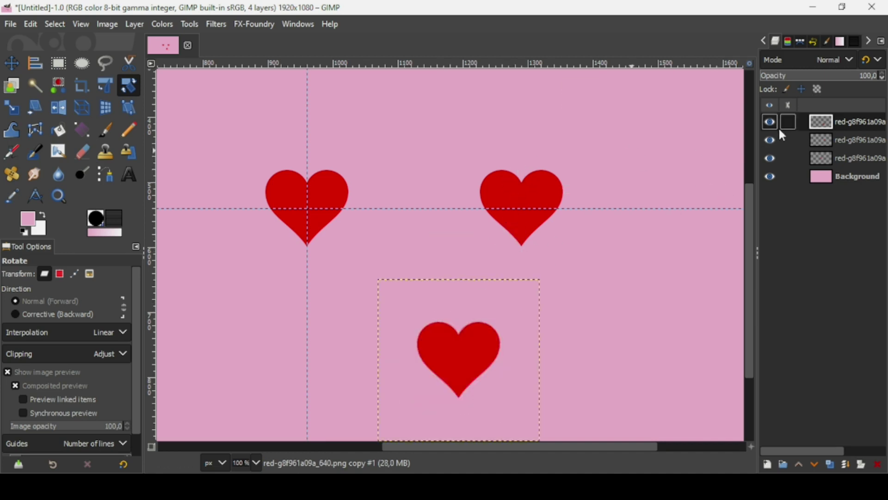
Duplicate the right heart's layer and rotate the copy 90° about the canvas centre
{"action": "left_click", "coordinate": [821, 140]}
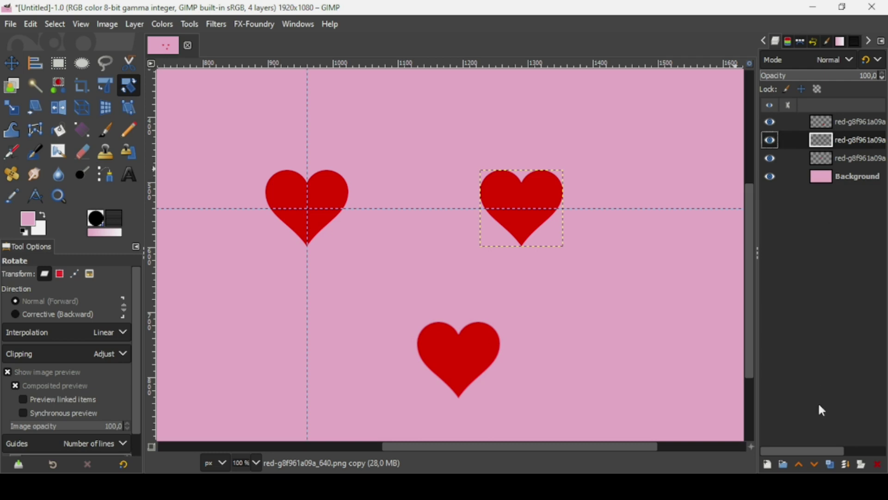
{"action": "left_click", "coordinate": [833, 464]}
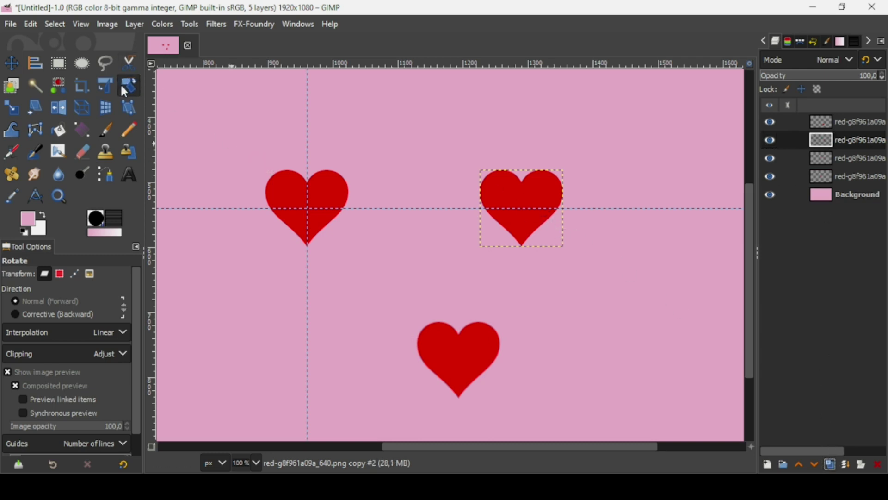
{"action": "left_click", "coordinate": [532, 199]}
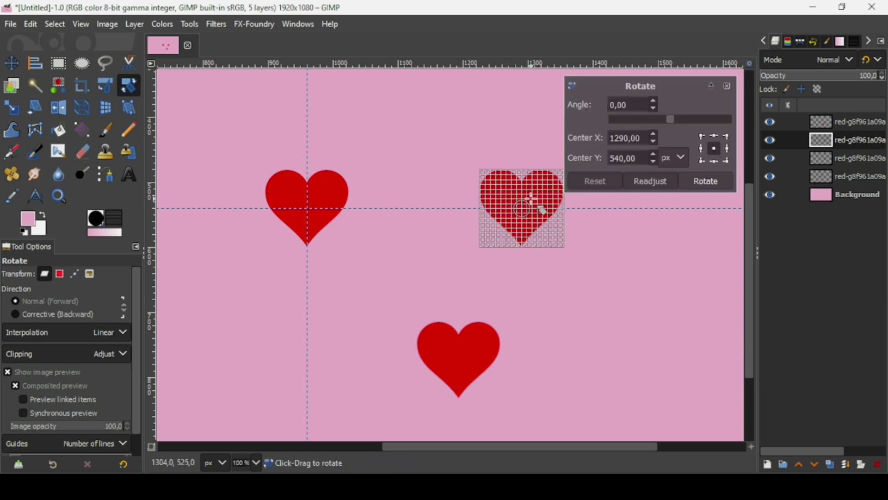
{"action": "left_click_drag", "start_coordinate": [524, 209], "coordinate": [308, 209]}
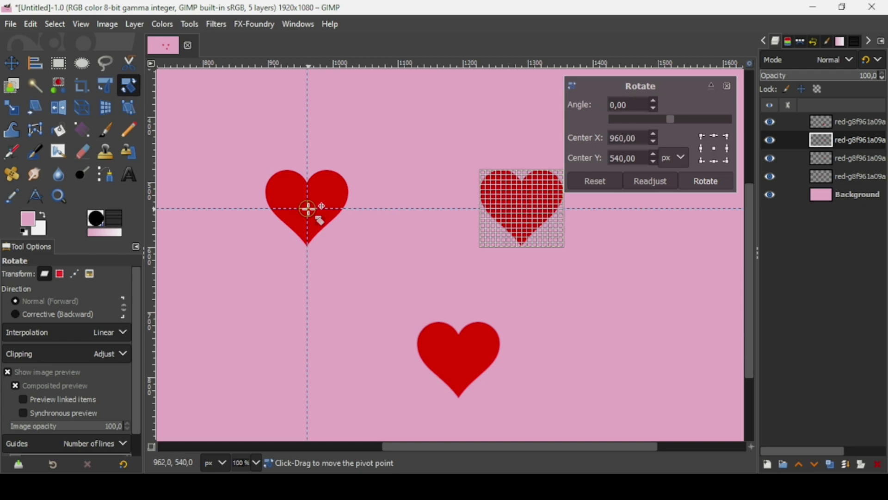
{"action": "left_click", "coordinate": [623, 106]}
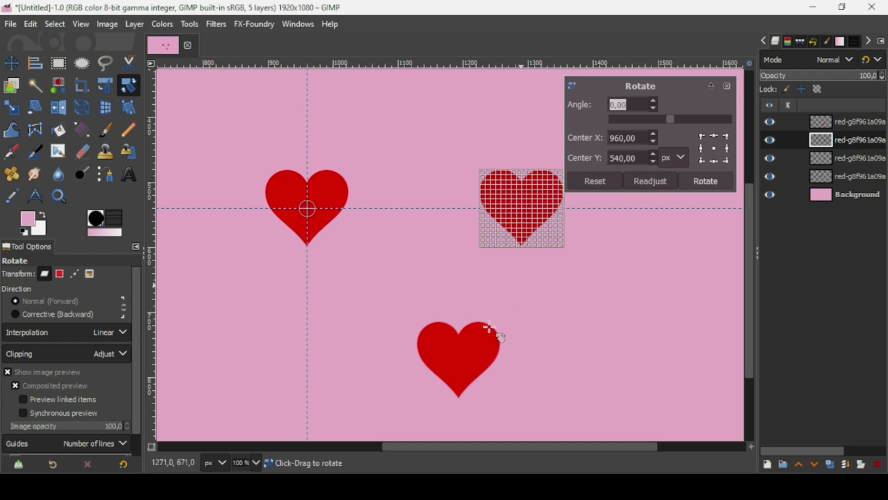
{"action": "type", "text": "90"}
{"action": "key", "text": "Return"}
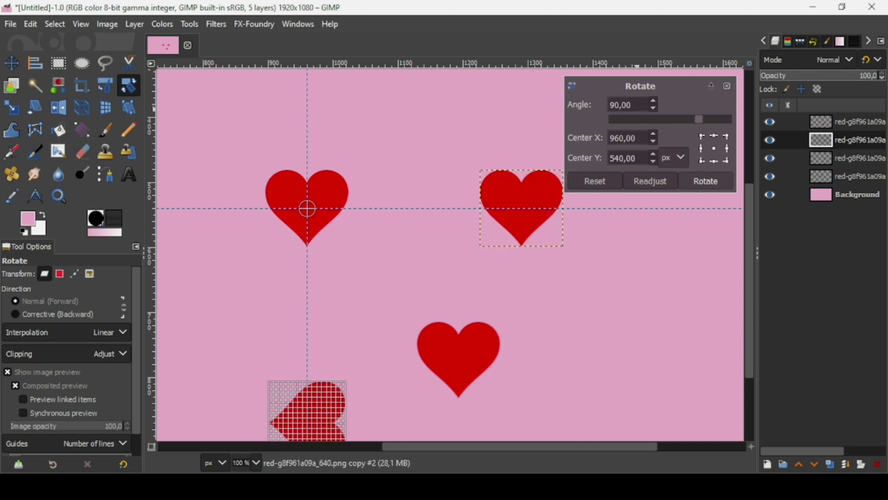
{"action": "left_click", "coordinate": [725, 178]}
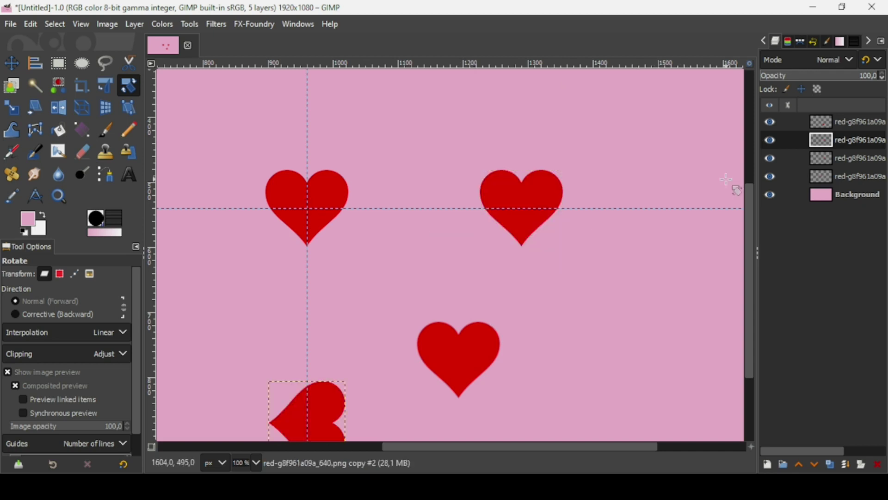
Rotate the sideways heart below centre −90° about its own centre to stand upright
{"action": "left_click", "coordinate": [321, 414]}
{"action": "left_click_drag", "start_coordinate": [635, 106], "coordinate": [593, 108]}
{"action": "type", "text": "-90"}
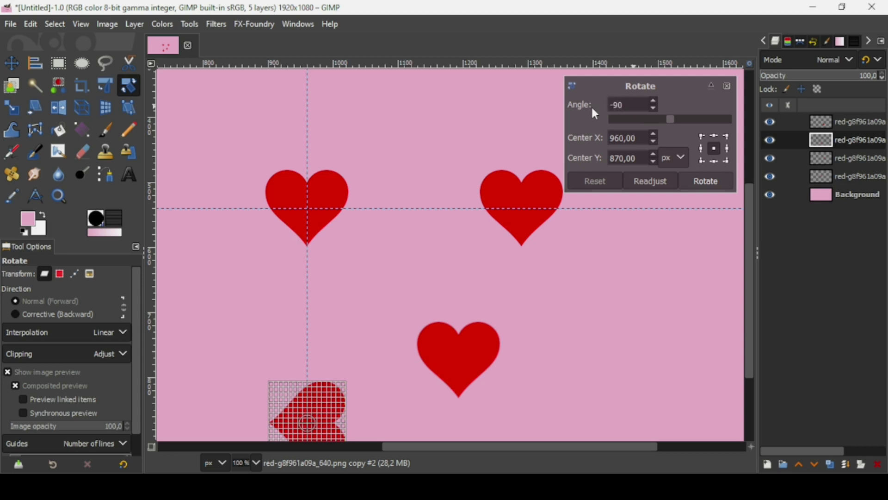
{"action": "key", "text": "Return"}
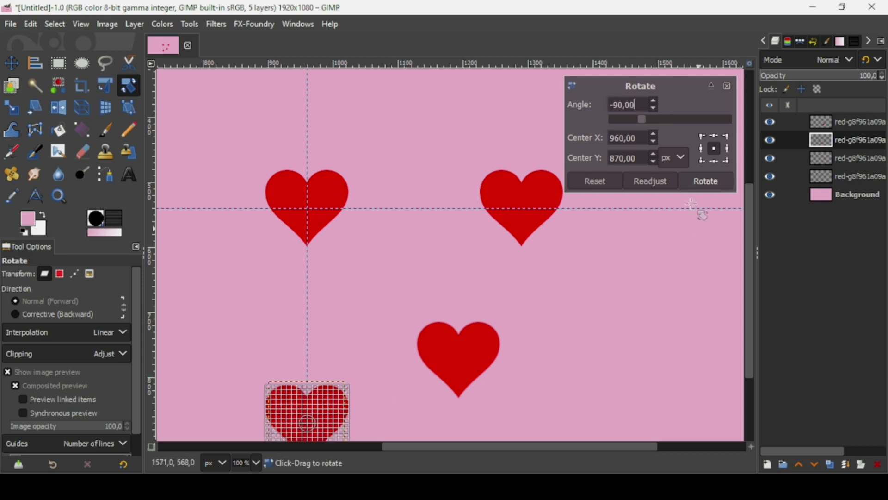
{"action": "left_click", "coordinate": [699, 180]}
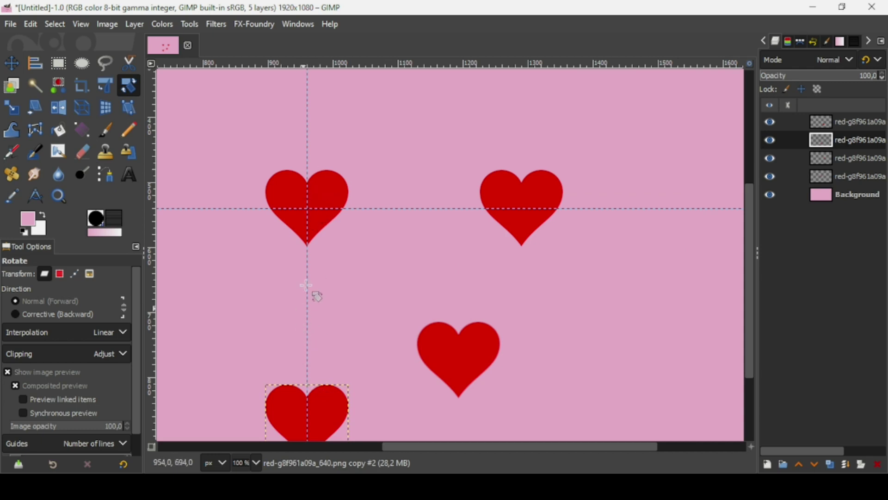
Duplicate the third heart layer and rotate the copy 135° about the canvas centre (960,540)
{"action": "left_click", "coordinate": [832, 159]}
{"action": "left_click", "coordinate": [829, 154]}
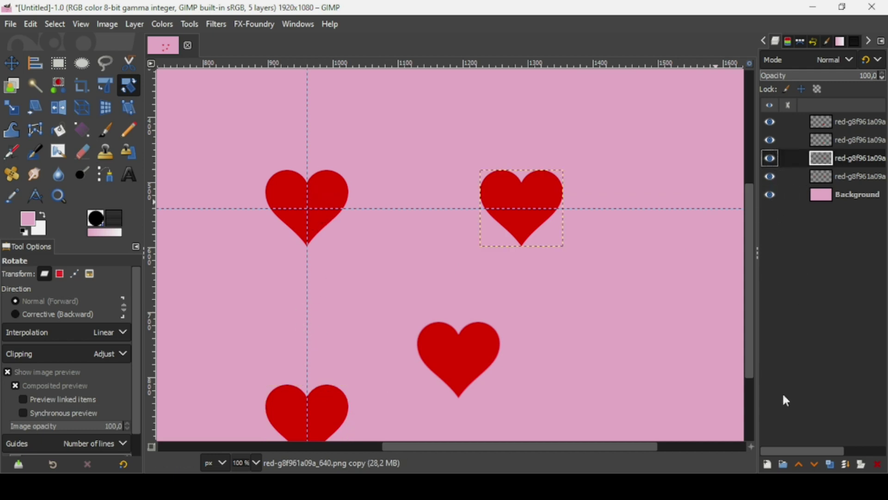
{"action": "left_click", "coordinate": [835, 468]}
{"action": "scroll", "coordinate": [455, 440], "scroll_direction": "left", "scroll_amount": 5}
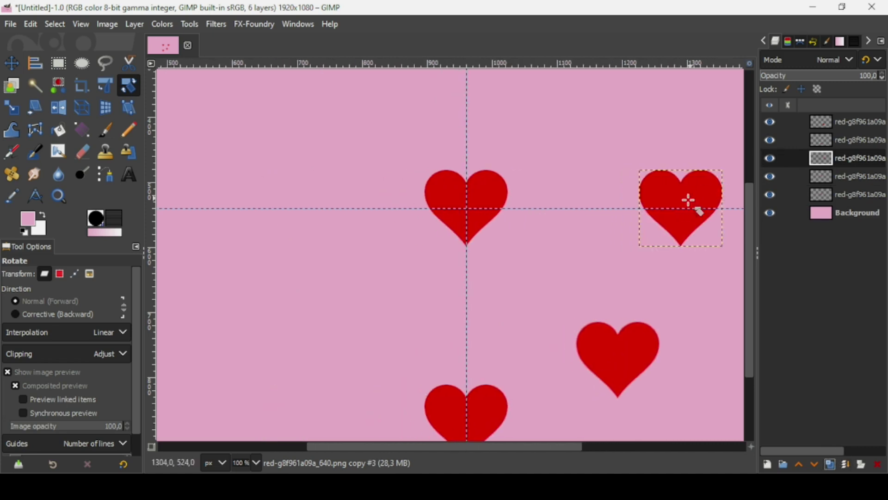
{"action": "left_click", "coordinate": [688, 200]}
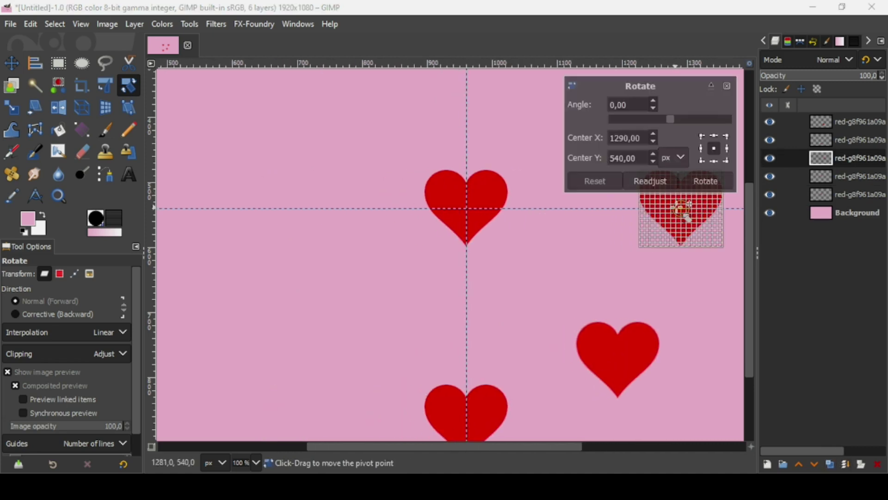
{"action": "left_click_drag", "start_coordinate": [682, 209], "coordinate": [468, 209]}
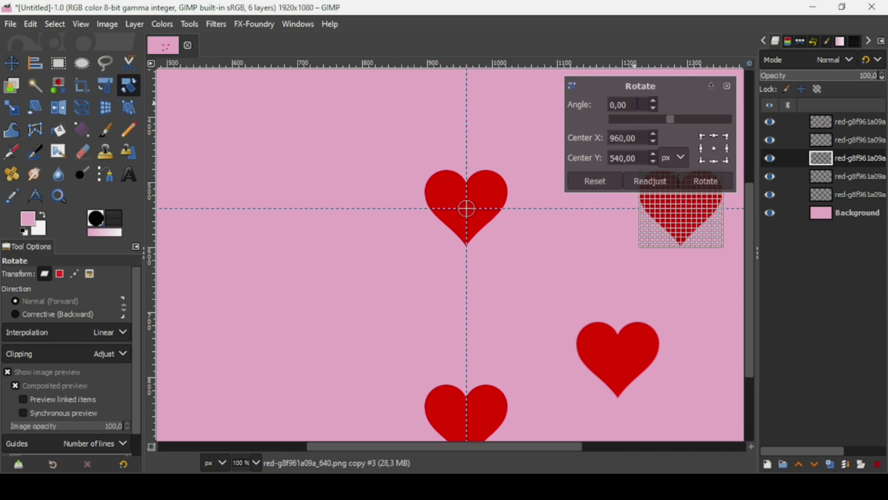
{"action": "left_click_drag", "start_coordinate": [638, 104], "coordinate": [597, 105]}
{"action": "type", "text": "135"}
{"action": "key", "text": "Return"}
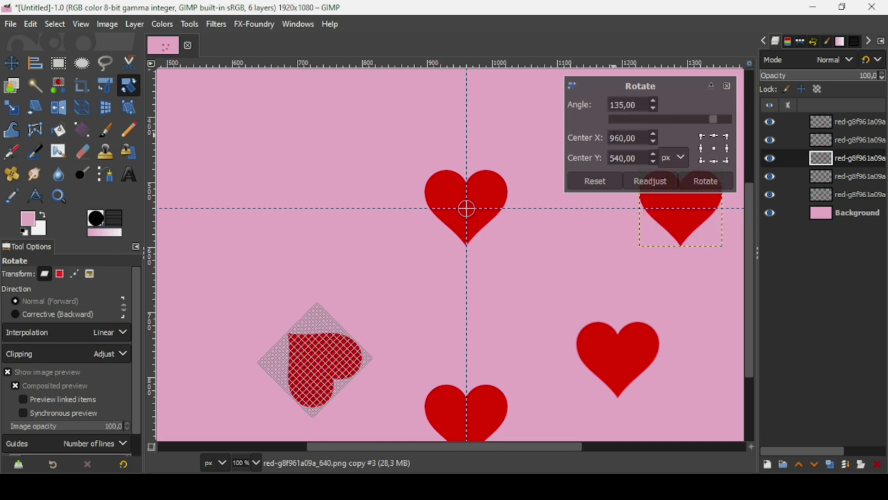
{"action": "left_click", "coordinate": [722, 181]}
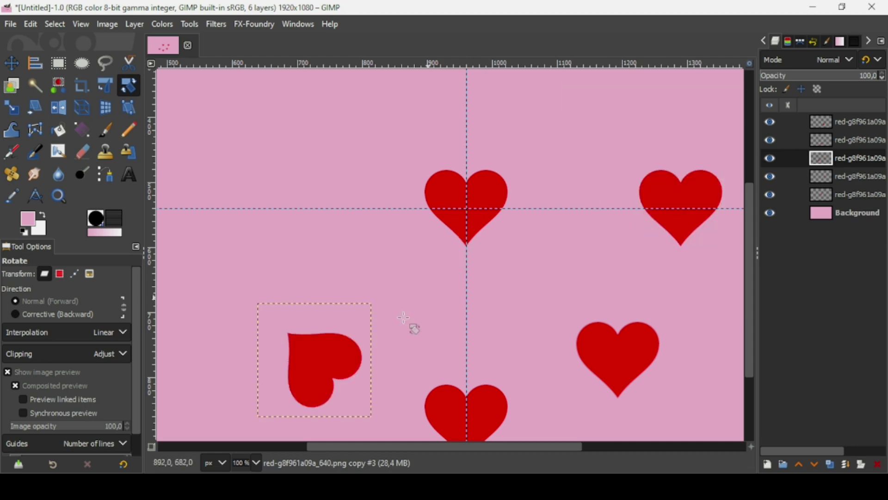
Rotate the lower-left heart -135° about its own centre so it stands upright
{"action": "left_click", "coordinate": [297, 367]}
{"action": "key", "text": "ctrl+a"}
{"action": "type", "text": "-135"}
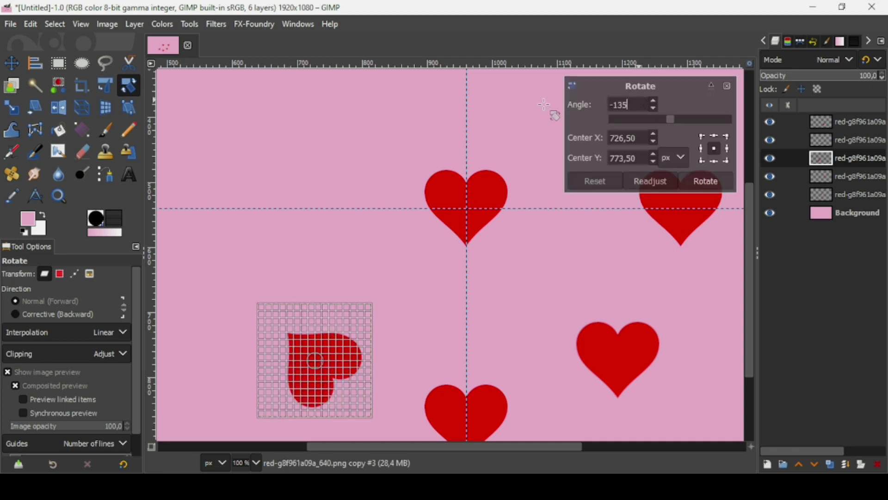
{"action": "key", "text": "Return"}
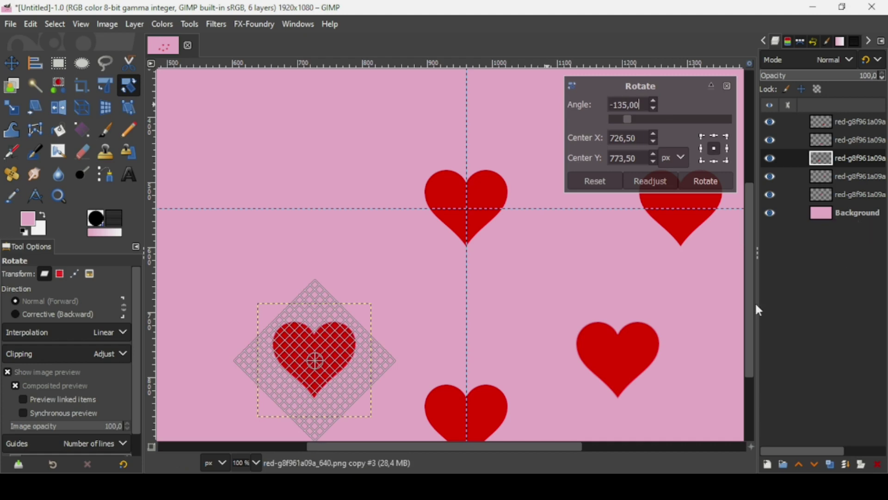
{"action": "left_click", "coordinate": [710, 182]}
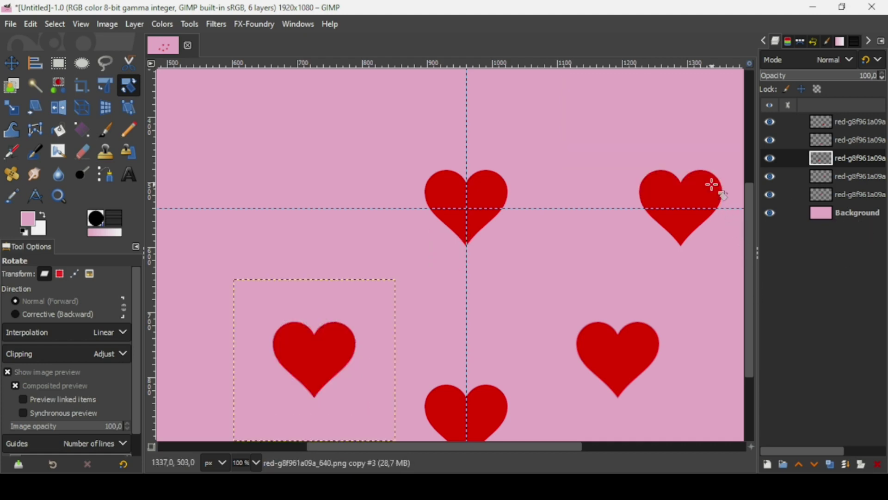
Rotate the next heart layer 180° about the canvas centre, then undo that rotation
{"action": "left_click", "coordinate": [827, 184]}
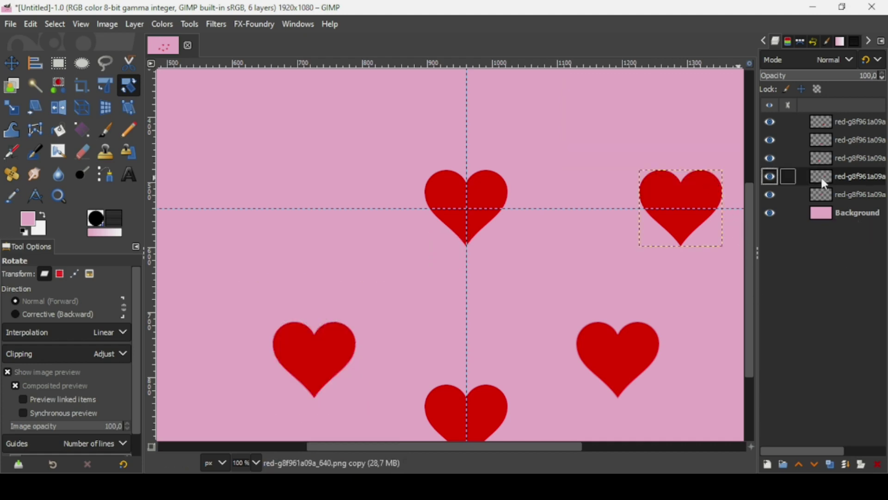
{"action": "left_click", "coordinate": [688, 199]}
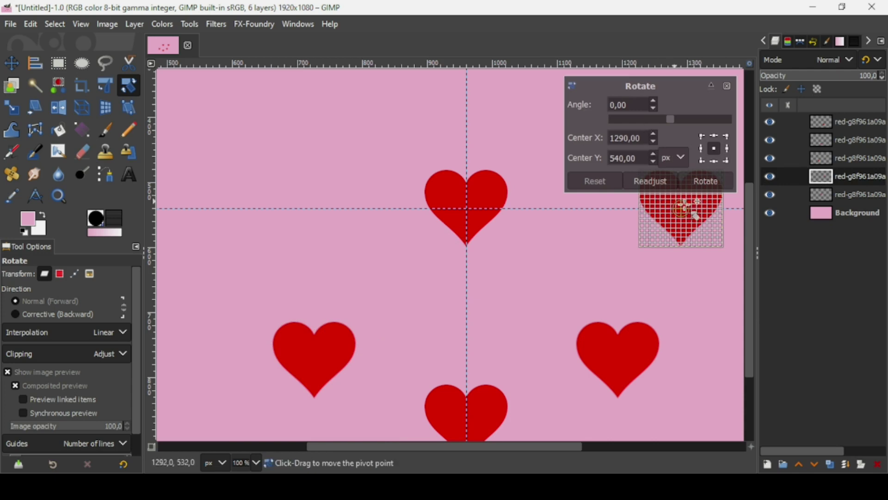
{"action": "left_click_drag", "start_coordinate": [692, 214], "coordinate": [477, 214]}
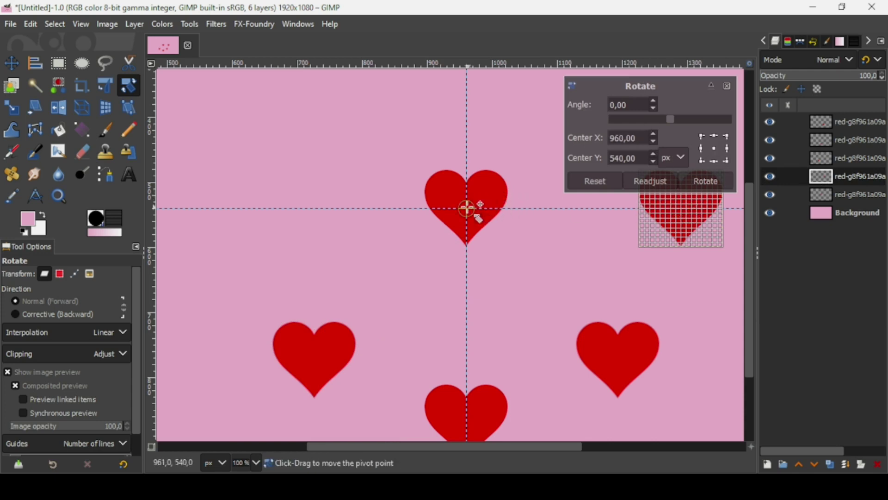
{"action": "left_click", "coordinate": [569, 107]}
{"action": "type", "text": "180"}
{"action": "key", "text": "Return"}
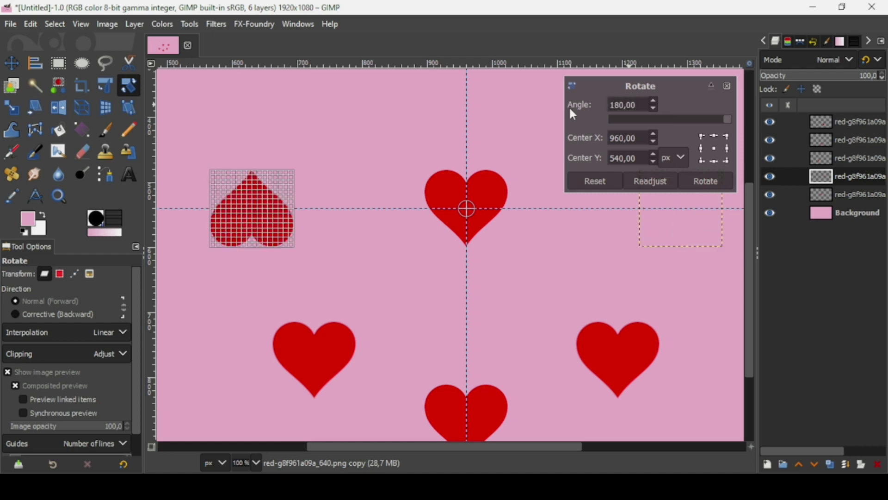
{"action": "left_click", "coordinate": [704, 180]}
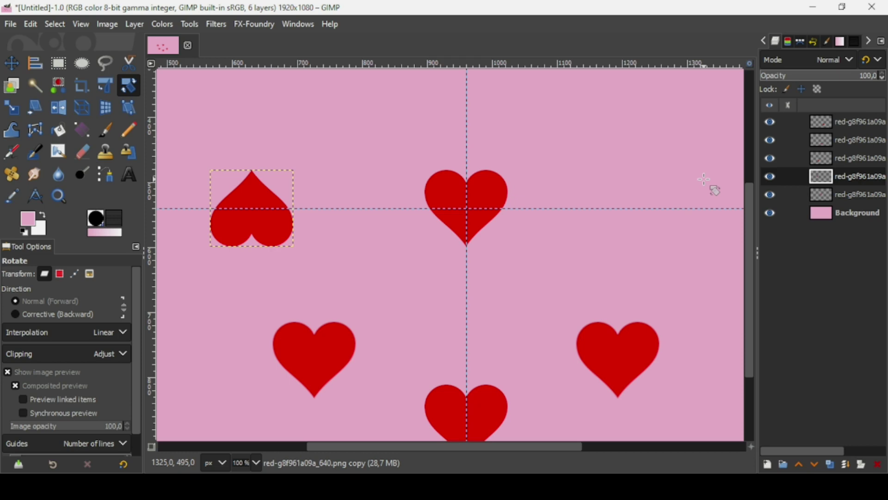
{"action": "key", "text": "ctrl+z"}
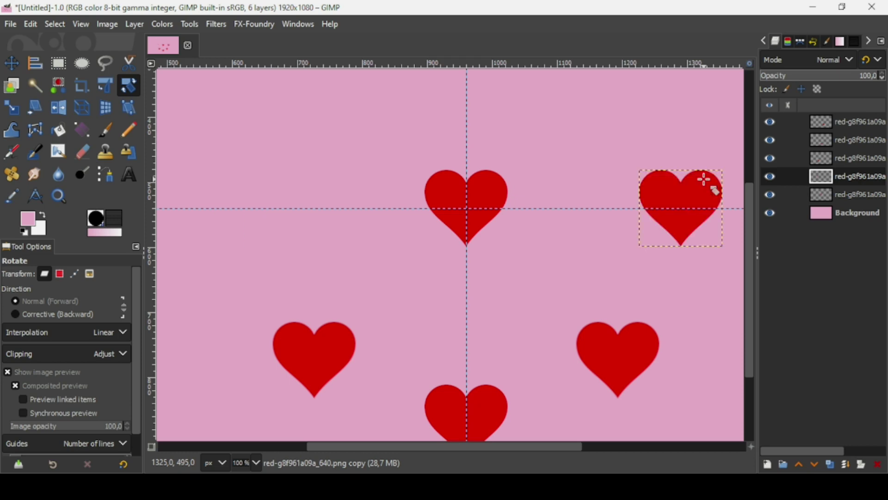
Duplicate the right heart layer and rotate the copy 180° about the canvas centre to the left side
{"action": "left_click", "coordinate": [832, 465]}
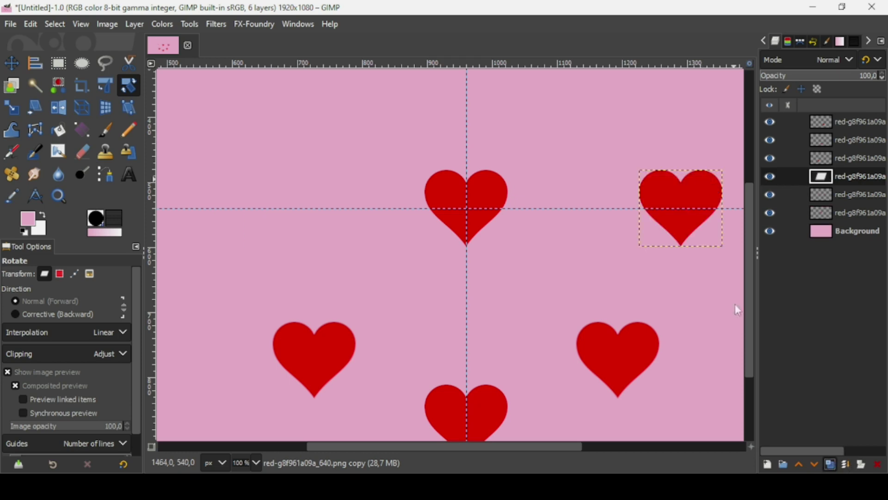
{"action": "left_click", "coordinate": [693, 204]}
{"action": "left_click_drag", "start_coordinate": [684, 208], "coordinate": [468, 209]}
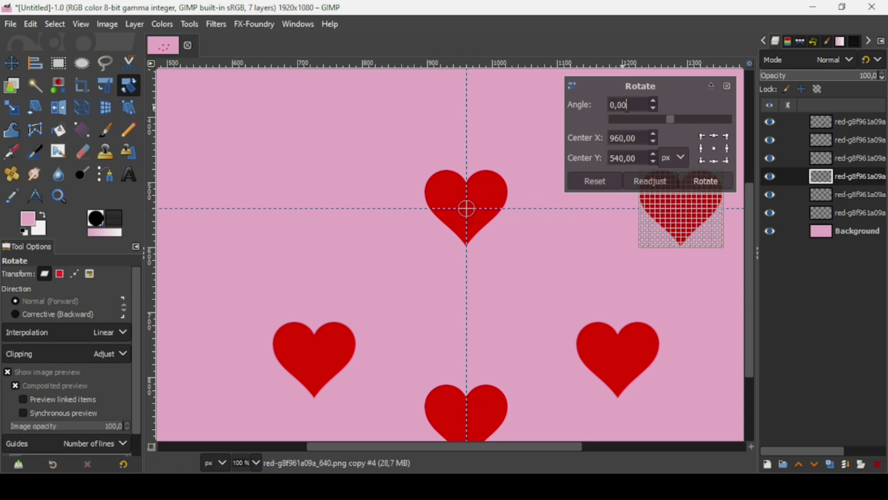
{"action": "left_click_drag", "start_coordinate": [628, 105], "coordinate": [572, 110]}
{"action": "type", "text": "180"}
{"action": "key", "text": "Tab"}
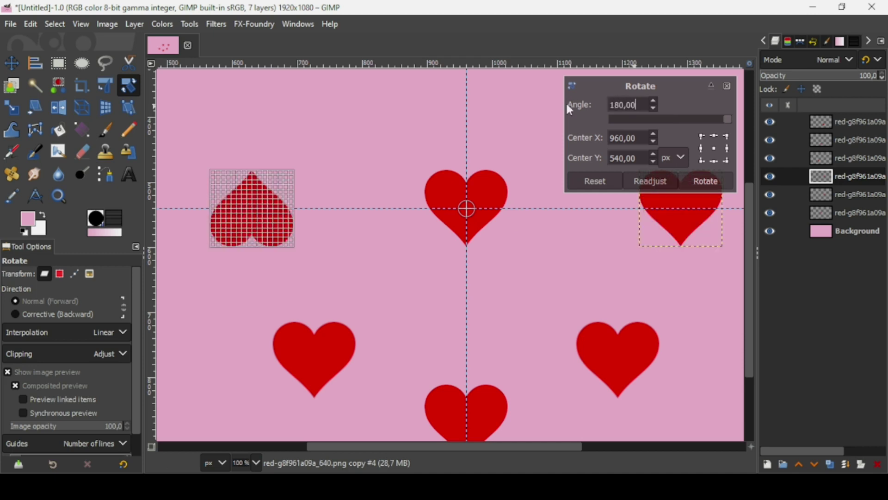
{"action": "left_click", "coordinate": [702, 179]}
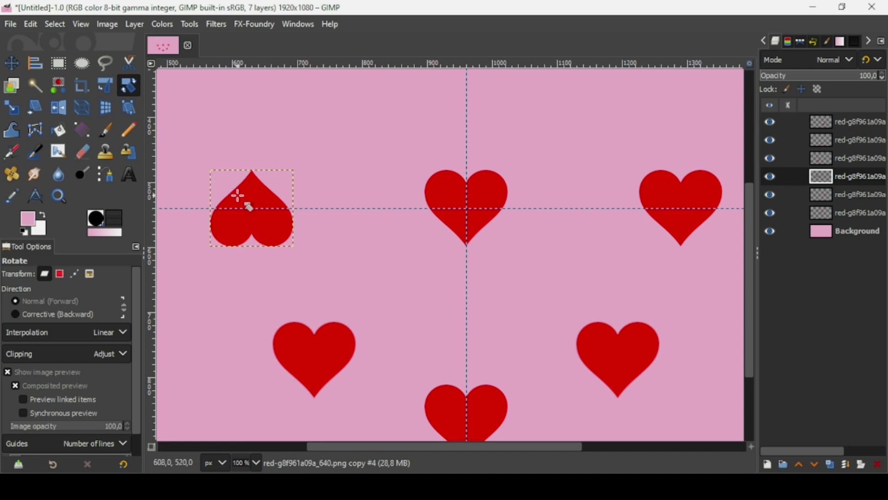
Rotate the left heart -180° about its own centre so it stands upright, then zoom out
{"action": "left_click", "coordinate": [238, 197]}
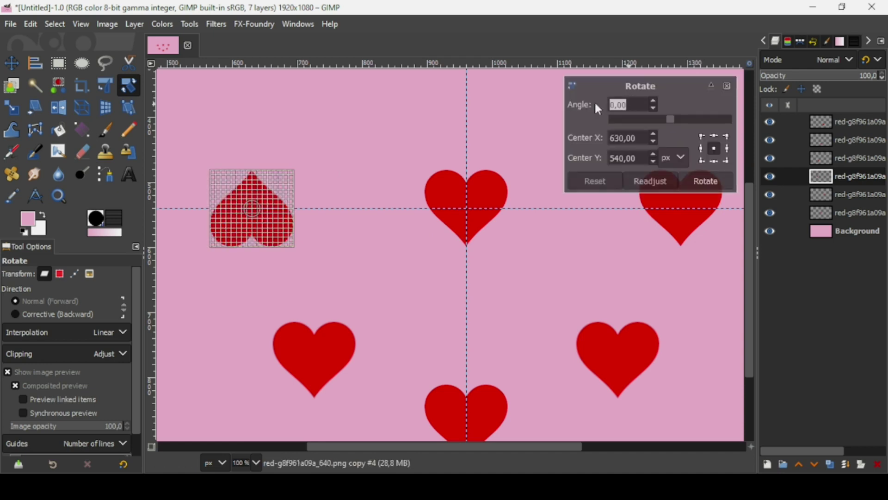
{"action": "type", "text": "-180"}
{"action": "key", "text": "Return"}
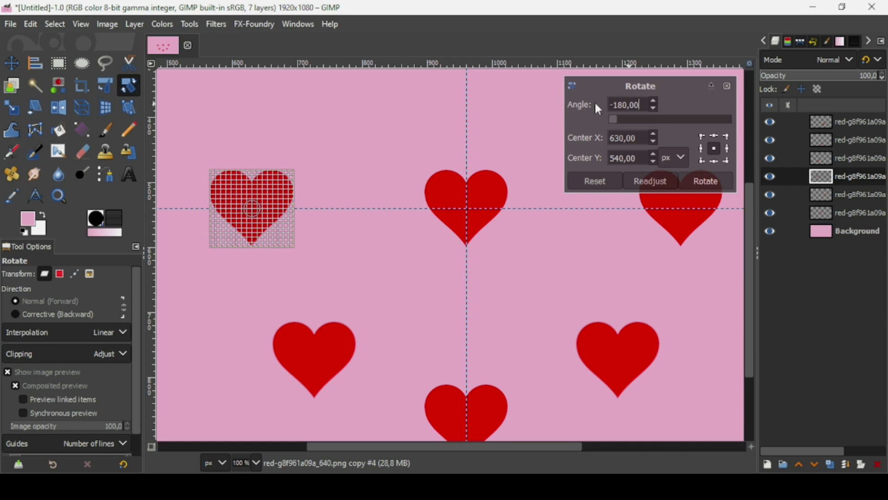
{"action": "left_click", "coordinate": [712, 179]}
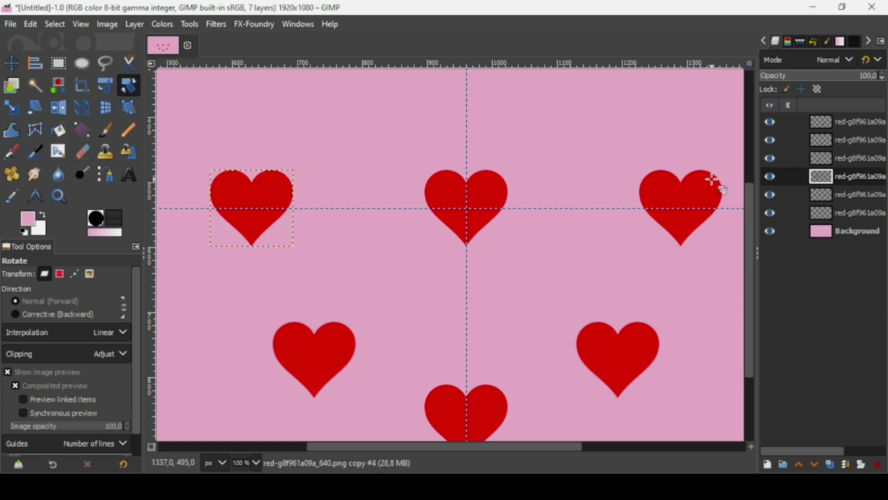
{"action": "scroll", "coordinate": [715, 180], "scroll_direction": "down", "scroll_amount": 3}
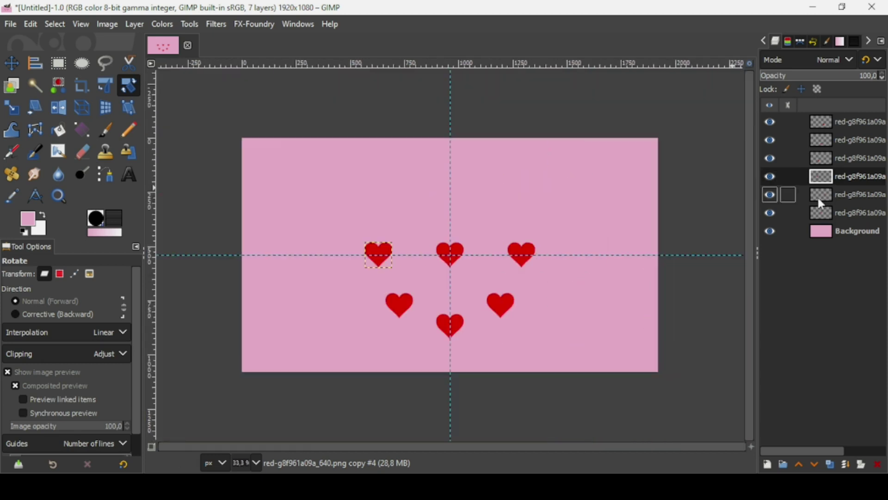
Duplicate the right heart layer and rotate the copy -135° about the canvas centre to the upper left
{"action": "left_click", "coordinate": [819, 199]}
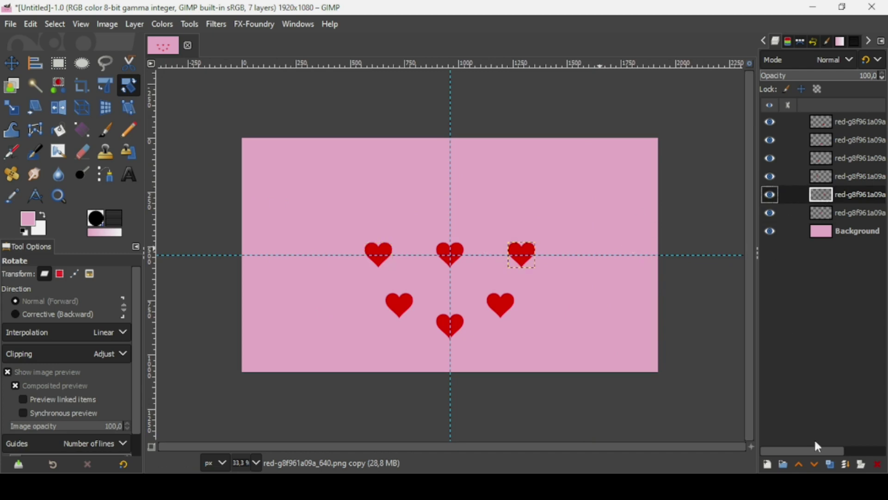
{"action": "left_click", "coordinate": [833, 465]}
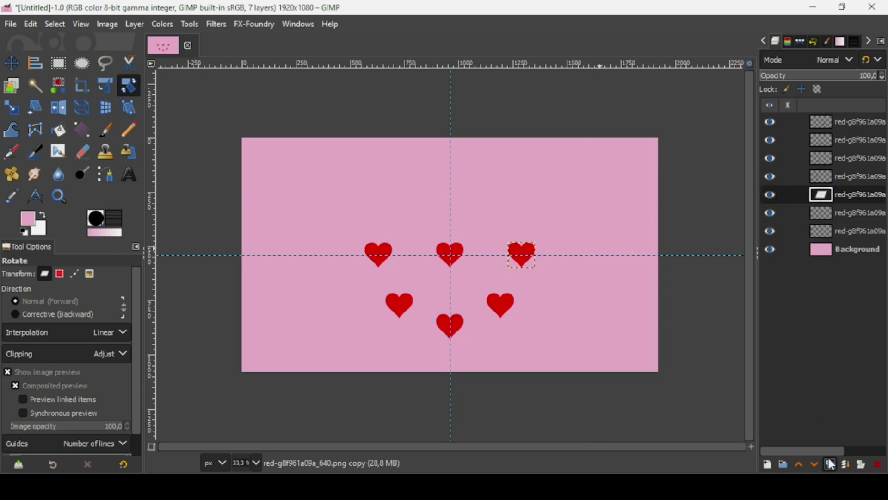
{"action": "left_click", "coordinate": [546, 263]}
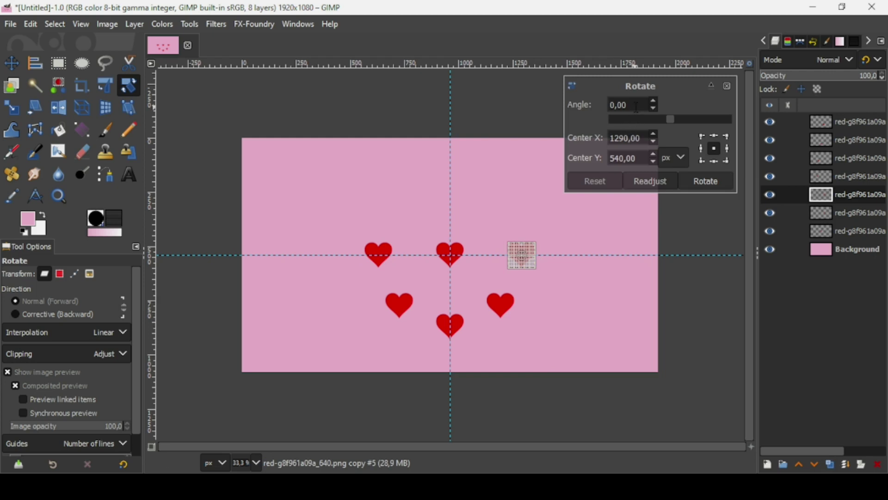
{"action": "left_click_drag", "start_coordinate": [638, 107], "coordinate": [612, 106]}
{"action": "key", "text": "Return"}
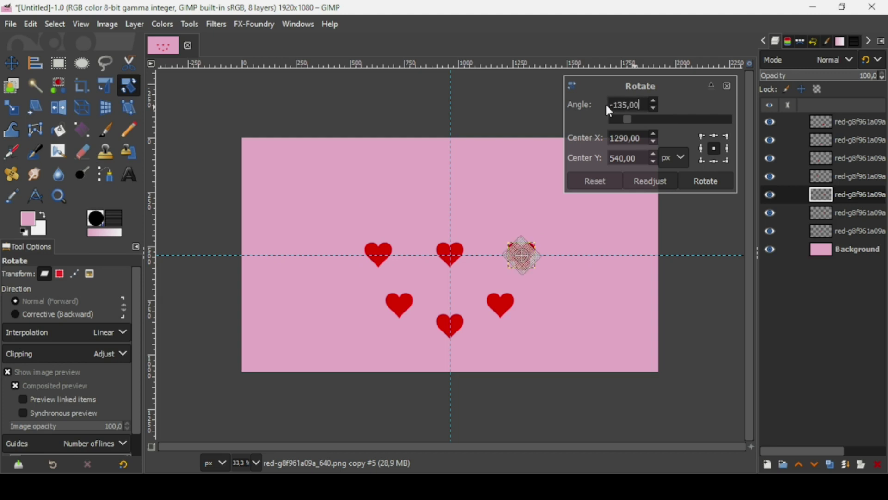
{"action": "left_click", "coordinate": [595, 181]}
{"action": "left_click_drag", "start_coordinate": [521, 253], "coordinate": [451, 256]}
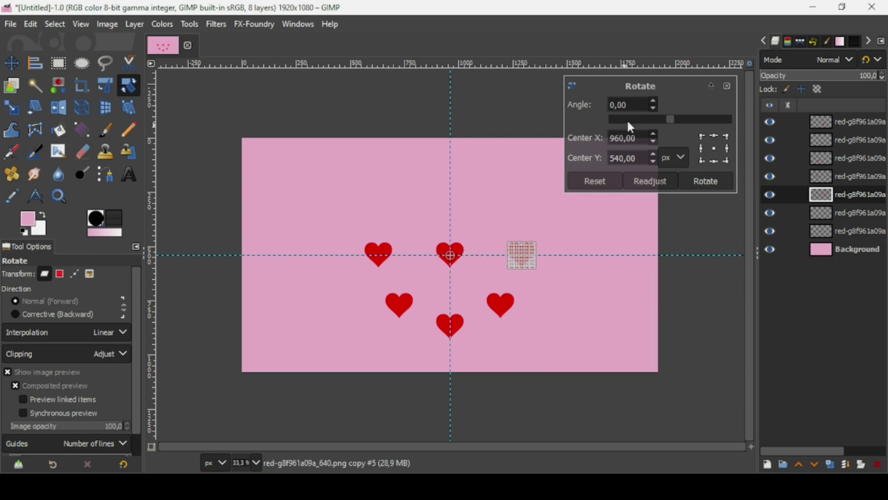
{"action": "double_click", "coordinate": [634, 106]}
{"action": "type", "text": "-135"}
{"action": "key", "text": "Tab"}
{"action": "left_click", "coordinate": [706, 182]}
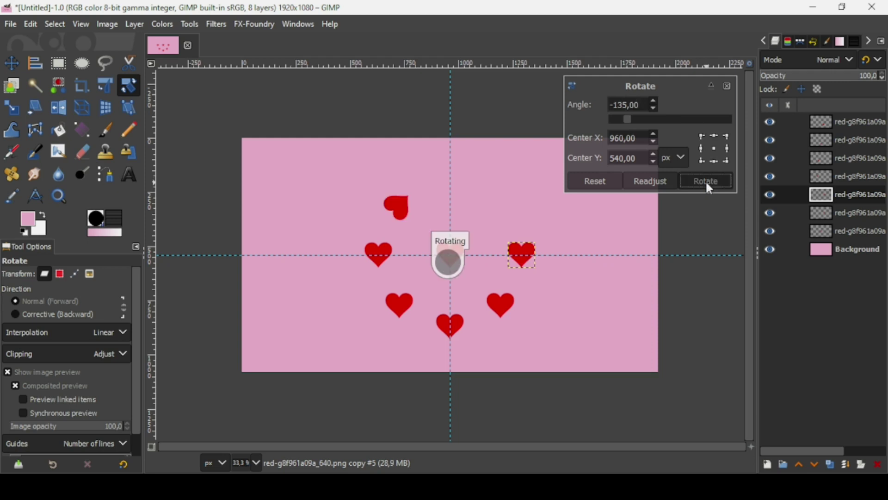
Rotate the upper-left heart 135° about its own centre so it stands upright
{"action": "left_click", "coordinate": [409, 212]}
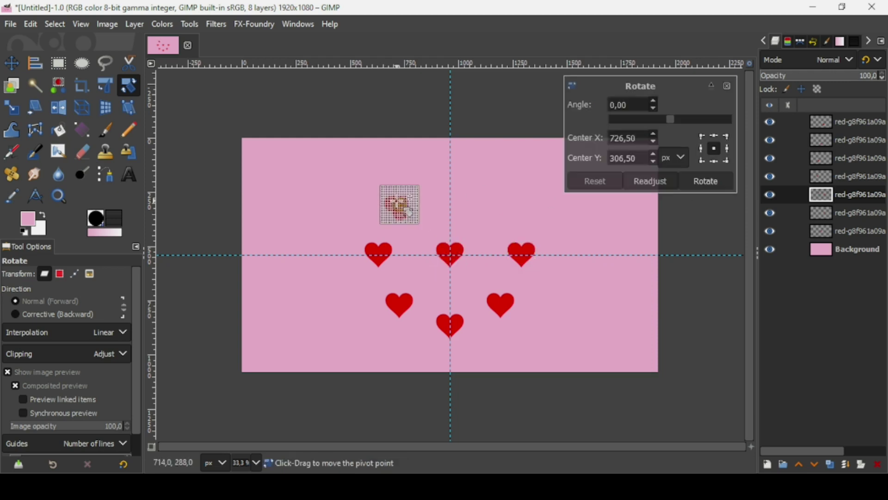
{"action": "left_click_drag", "start_coordinate": [641, 104], "coordinate": [607, 104]}
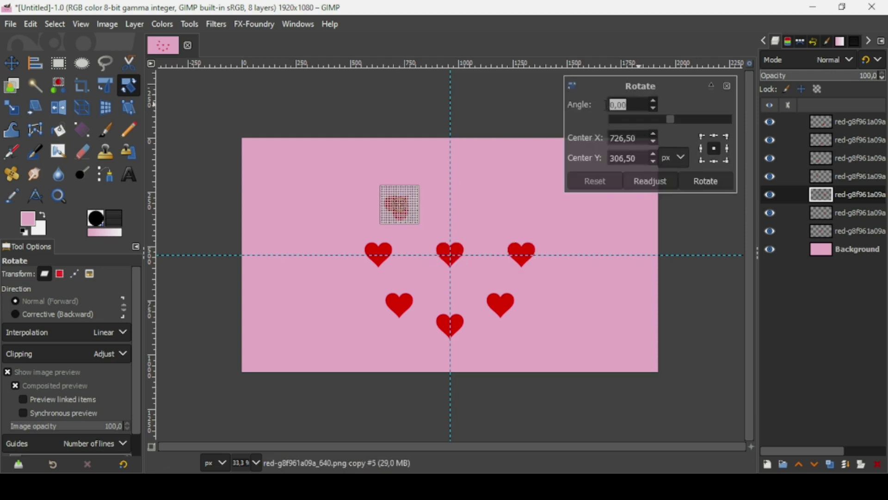
{"action": "key", "text": "Return"}
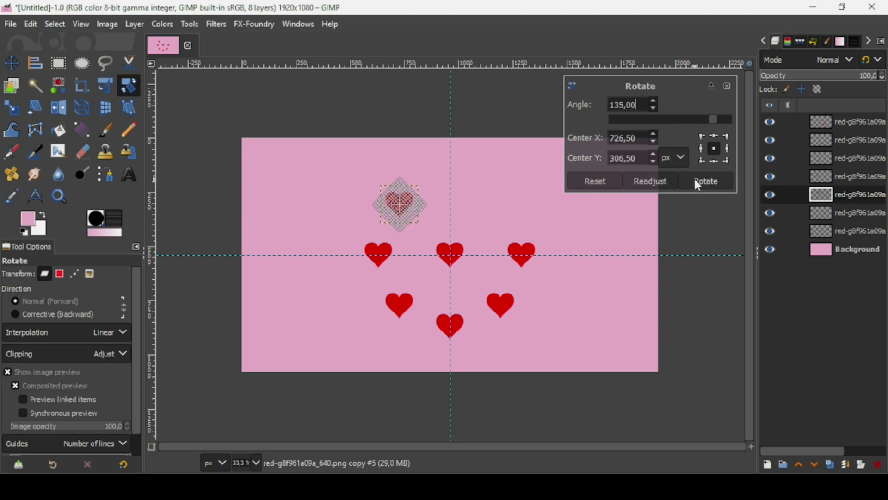
{"action": "left_click", "coordinate": [699, 182]}
Duplicate the right heart layer and rotate the copy about the canvas centre to the top position
{"action": "key", "text": "Page_Down"}
{"action": "key", "text": "shift+ctrl+d"}
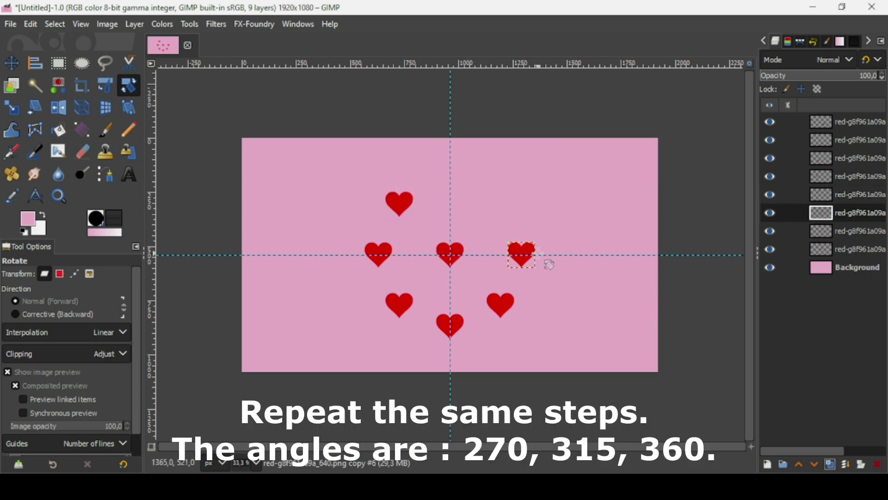
{"action": "left_click", "coordinate": [522, 254]}
{"action": "left_click", "coordinate": [593, 103]}
{"action": "key", "text": "Escape"}
{"action": "left_click", "coordinate": [533, 262]}
{"action": "key", "text": "Escape"}
{"action": "left_click", "coordinate": [556, 254]}
{"action": "left_click_drag", "start_coordinate": [522, 254], "coordinate": [456, 192]}
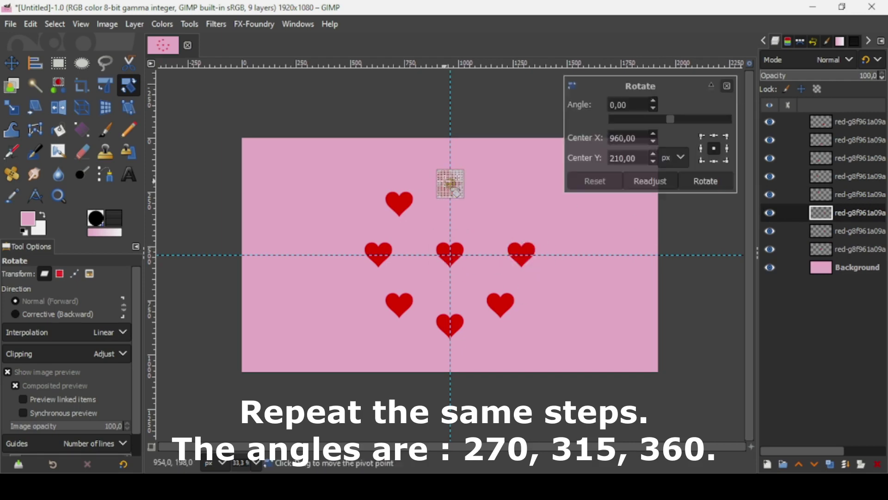
{"action": "left_click", "coordinate": [717, 180]}
Duplicate the right heart layer again and rotate the copy 45° to the upper-right position
{"action": "key", "text": "Page_Down"}
{"action": "key", "text": "shift+ctrl+d"}
{"action": "left_click", "coordinate": [522, 254]}
{"action": "left_click_drag", "start_coordinate": [521, 254], "coordinate": [578, 244]}
{"action": "left_click", "coordinate": [706, 180]}
{"action": "left_click", "coordinate": [704, 183]}
{"action": "key", "text": "Escape"}
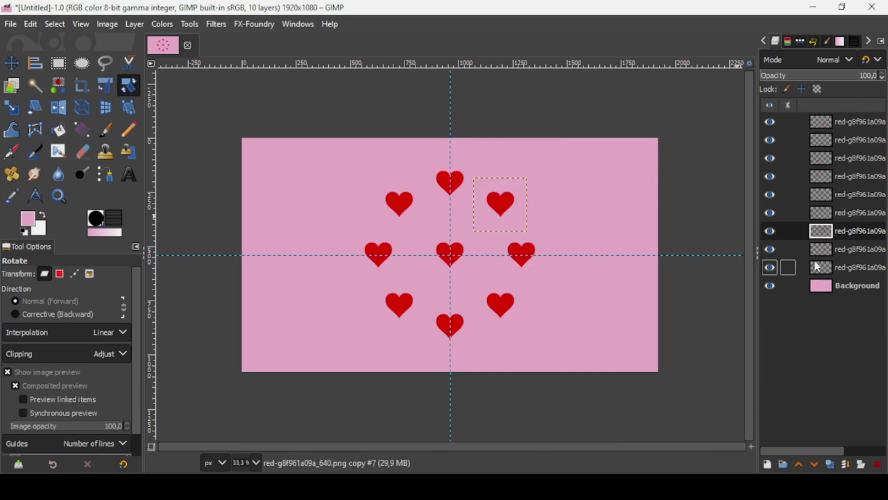
{"action": "left_click", "coordinate": [824, 265]}
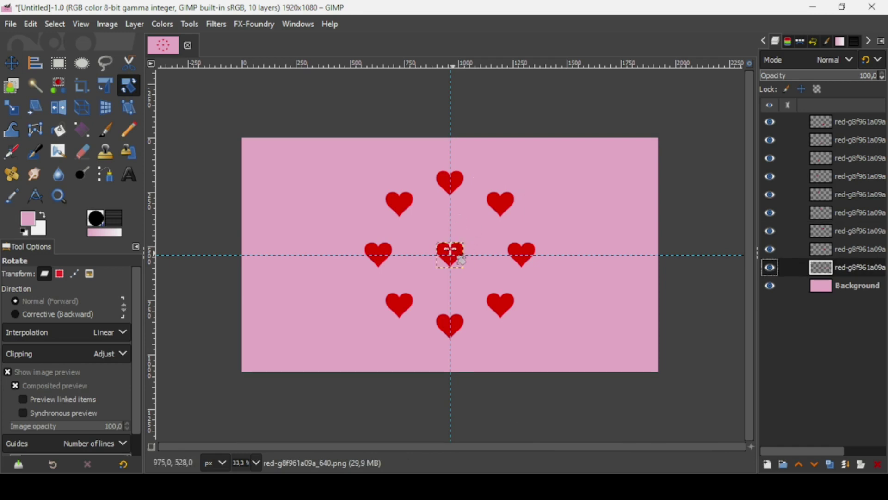
Scale the centre heart up from its centre to about 277×256 pixels
{"action": "left_click", "coordinate": [772, 272]}
{"action": "left_click", "coordinate": [771, 272]}
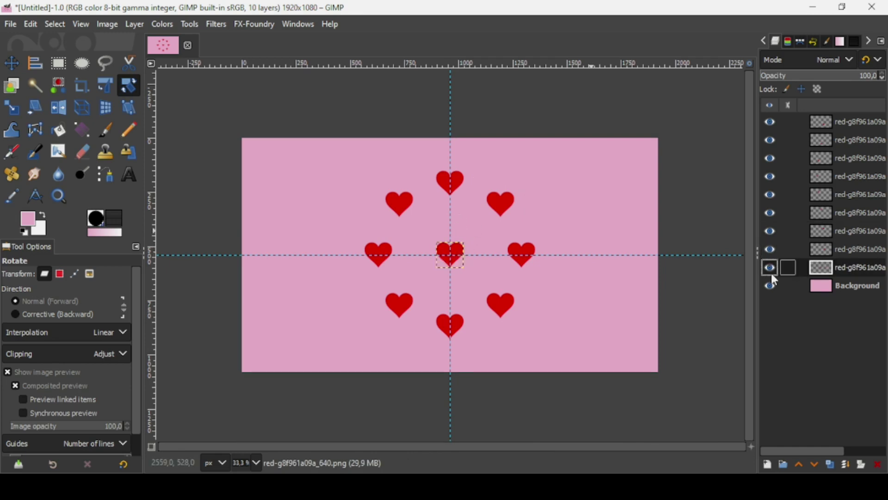
{"action": "left_click", "coordinate": [12, 107]}
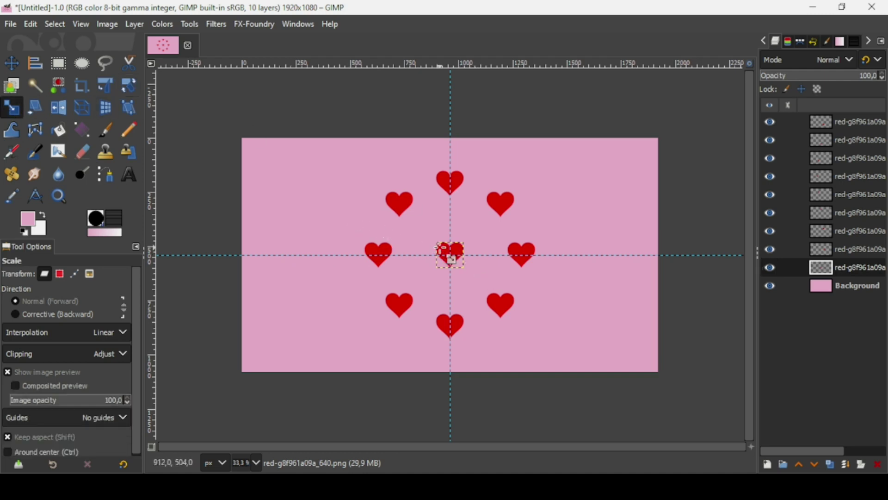
{"action": "left_click", "coordinate": [442, 250]}
{"action": "key", "text": "ctrl"}
{"action": "left_click_drag", "start_coordinate": [480, 270], "coordinate": [527, 254]}
{"action": "key", "text": "Return"}
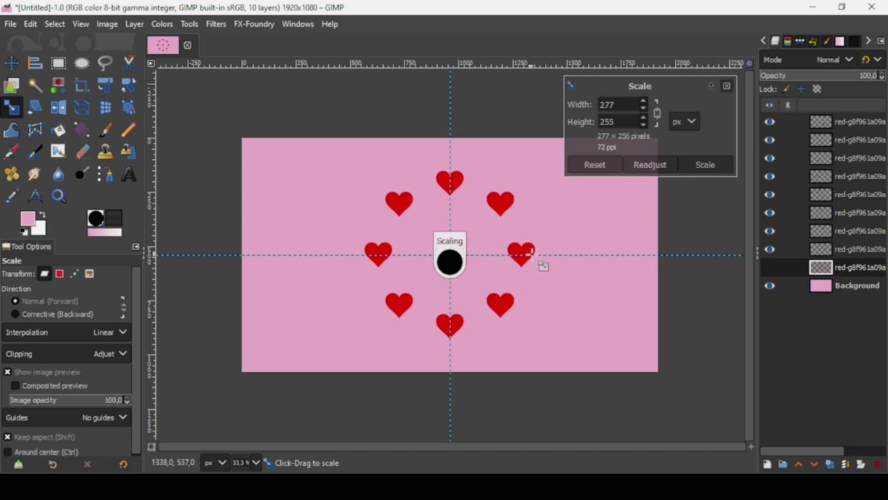
Remove all guides via Image > Guides > Remove all Guides
{"action": "left_click", "coordinate": [107, 25]}
{"action": "mouse_move", "coordinate": [187, 371]}
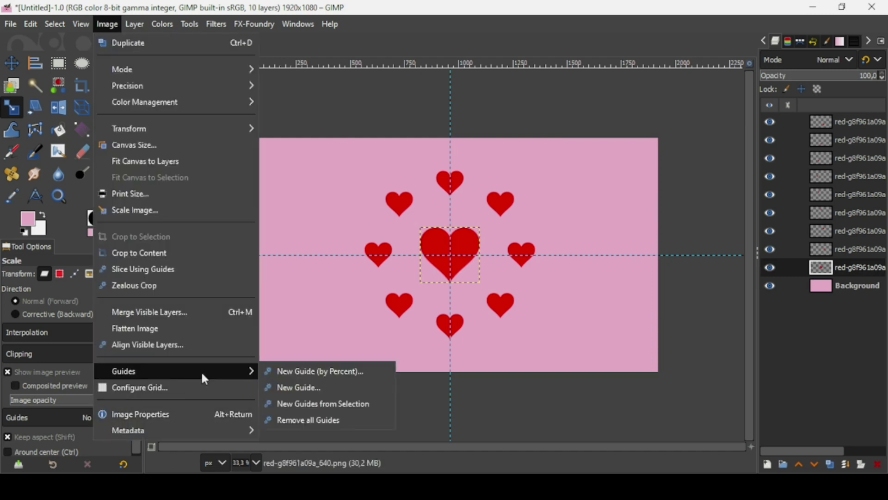
{"action": "left_click", "coordinate": [319, 421]}
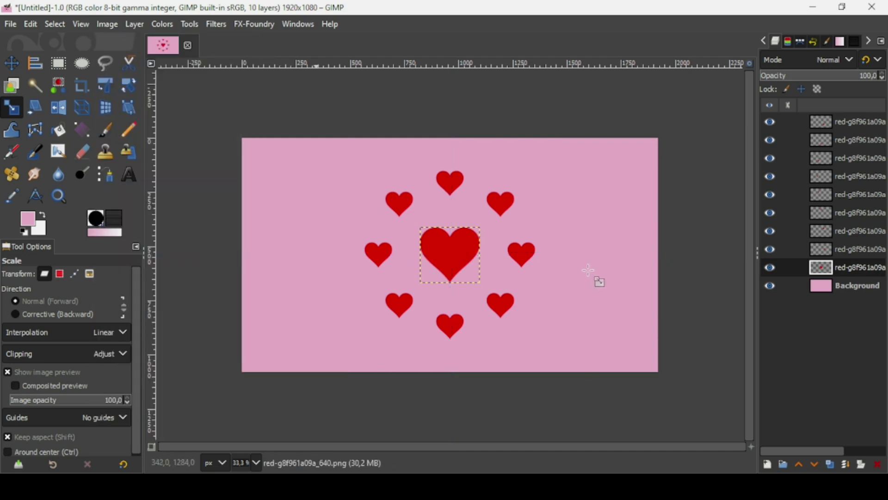
With the top heart layer selected, create a New from Visible layer named Visible
{"action": "left_click", "coordinate": [834, 282]}
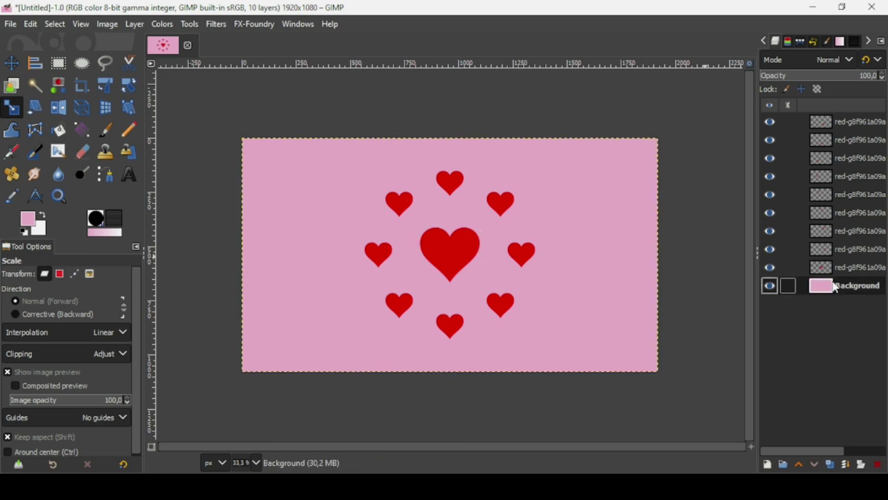
{"action": "left_click", "coordinate": [825, 124]}
{"action": "left_click", "coordinate": [826, 125]}
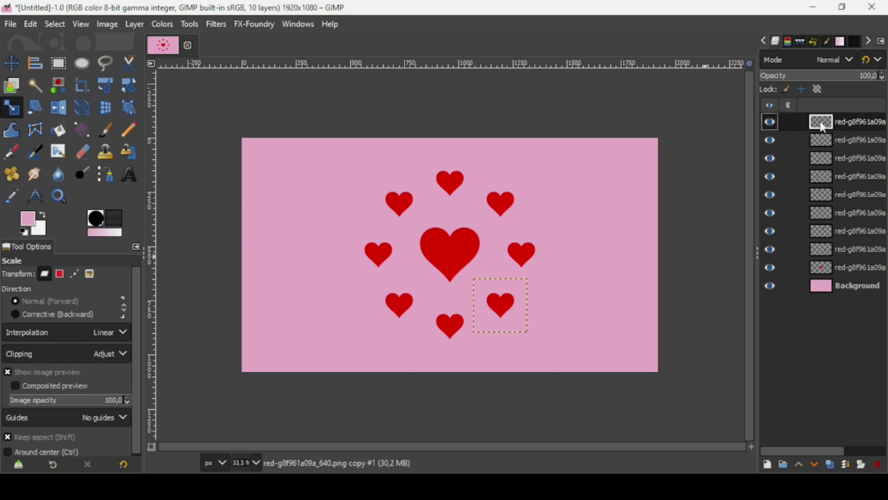
{"action": "right_click", "coordinate": [824, 125]}
{"action": "left_click", "coordinate": [785, 121]}
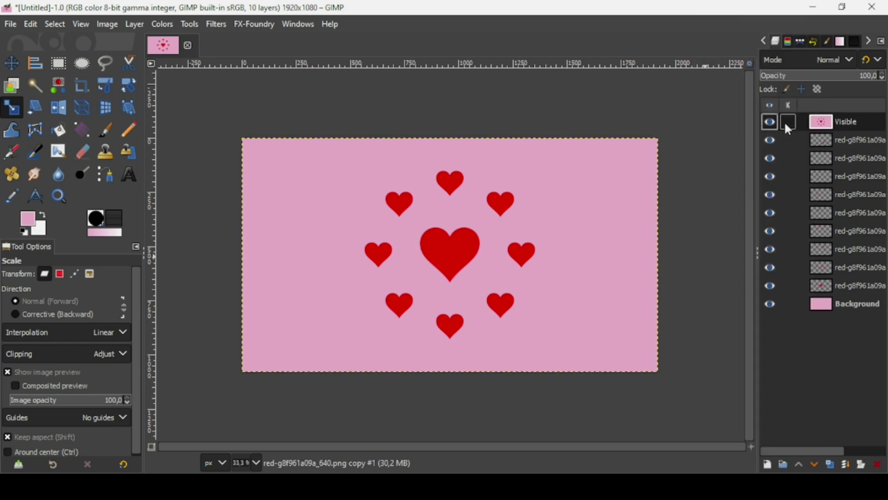